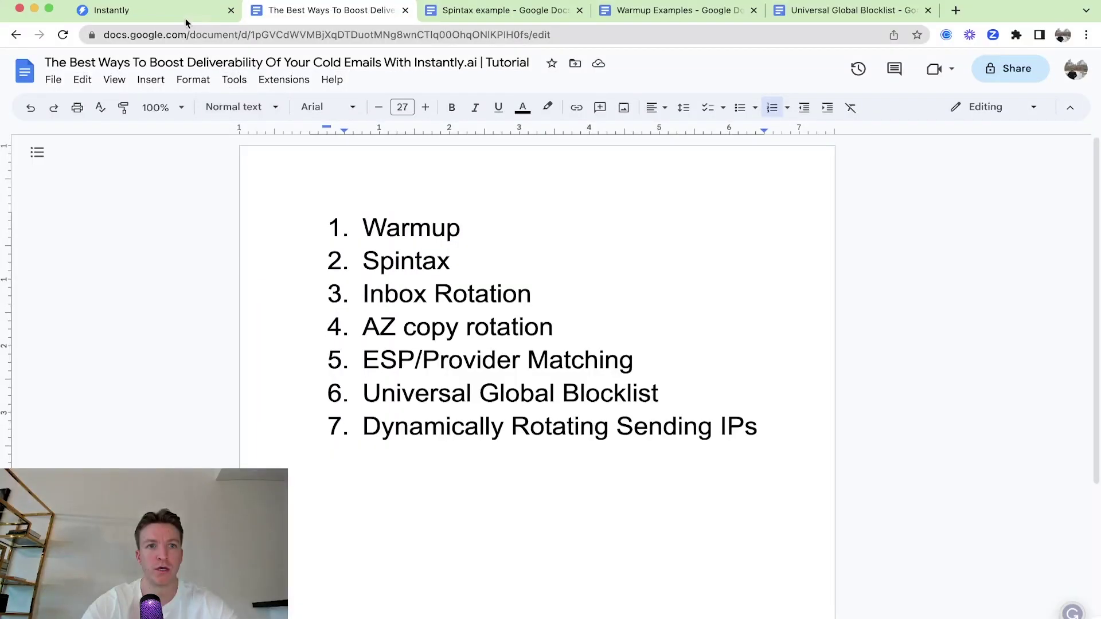
Pause warmup on the first email account in Instantly, then switch it back on.
left_click(109, 9)
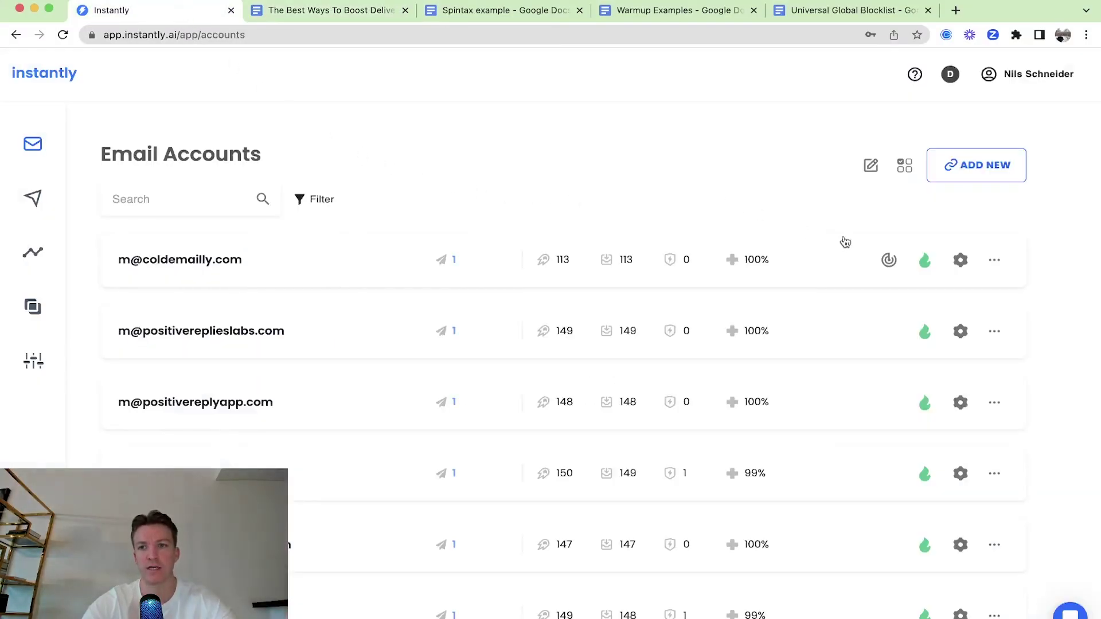
left_click(927, 267)
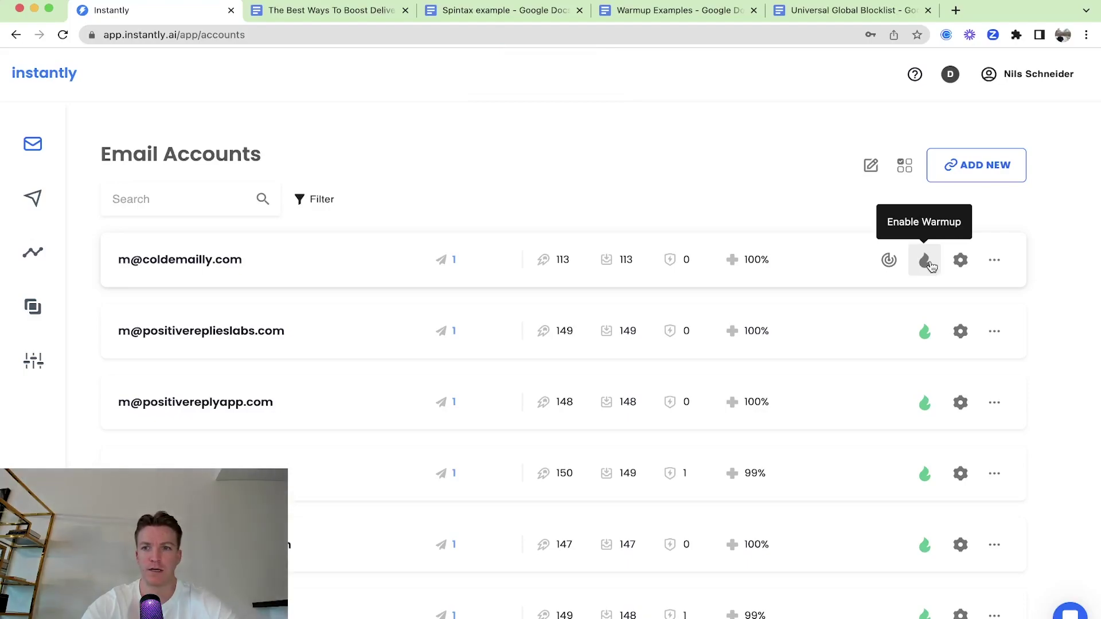
left_click(929, 262)
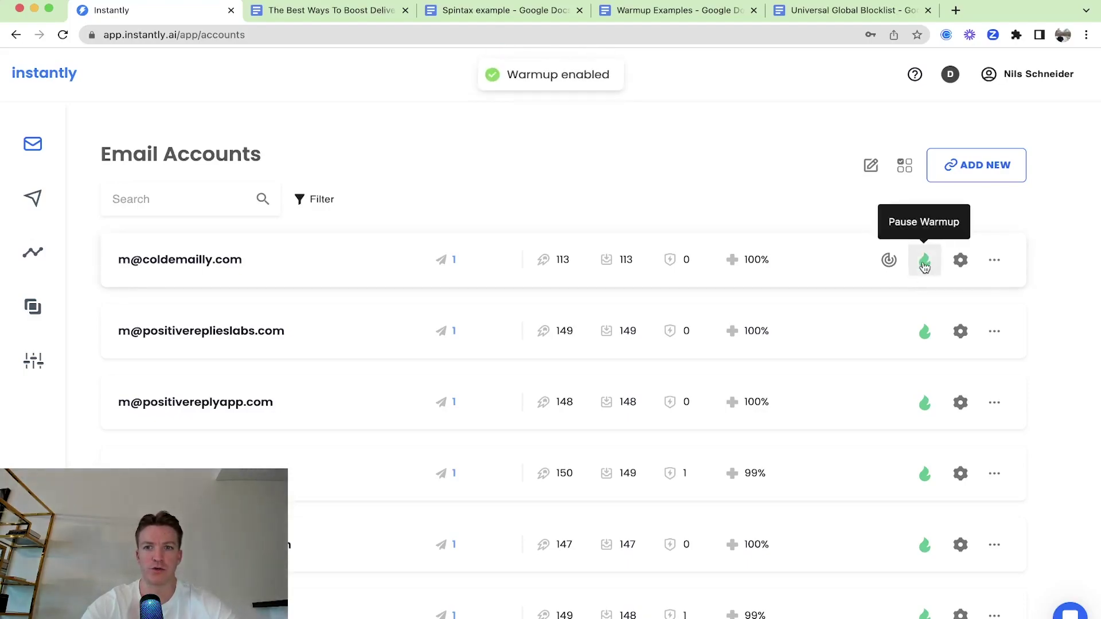
triple_click(646, 86)
left_click(653, 90)
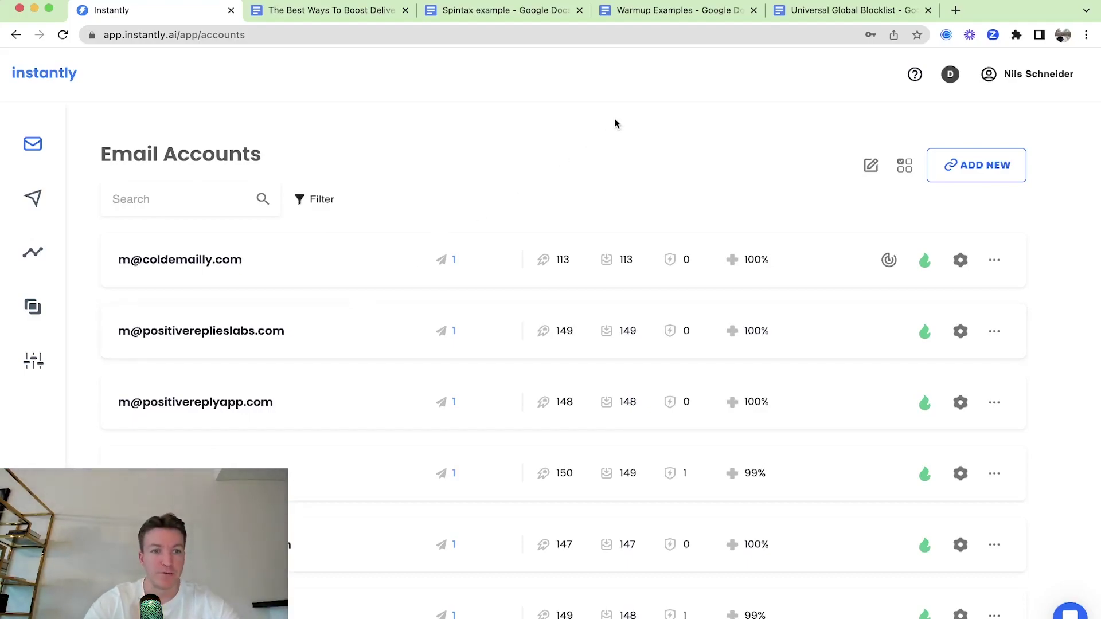
Zoom the Warmup Examples document to 150%.
left_click(681, 17)
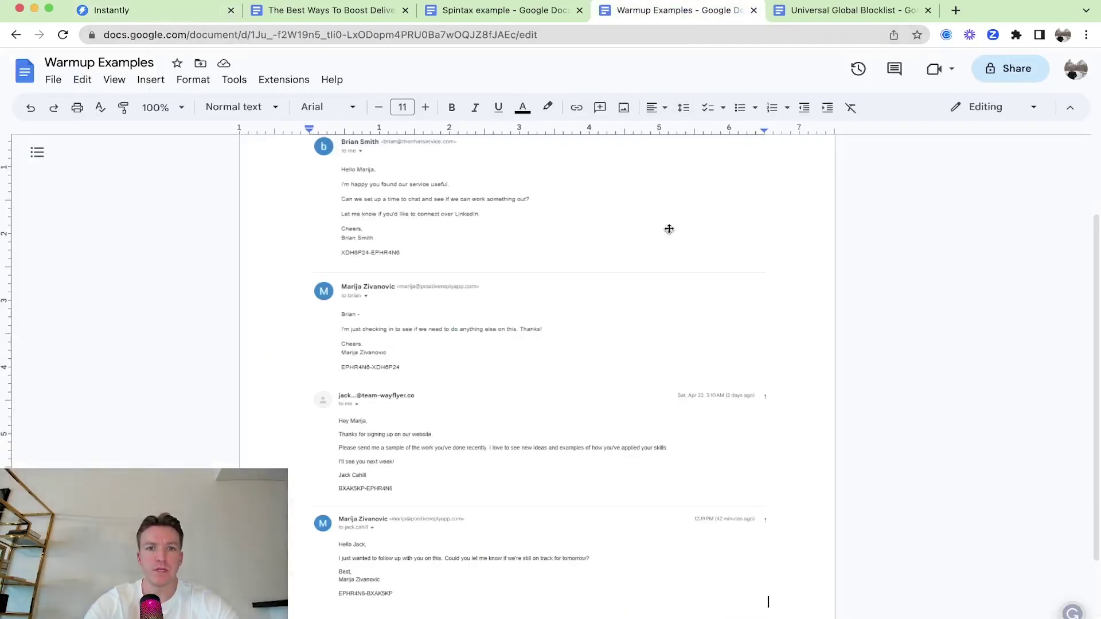
key("super+minus")
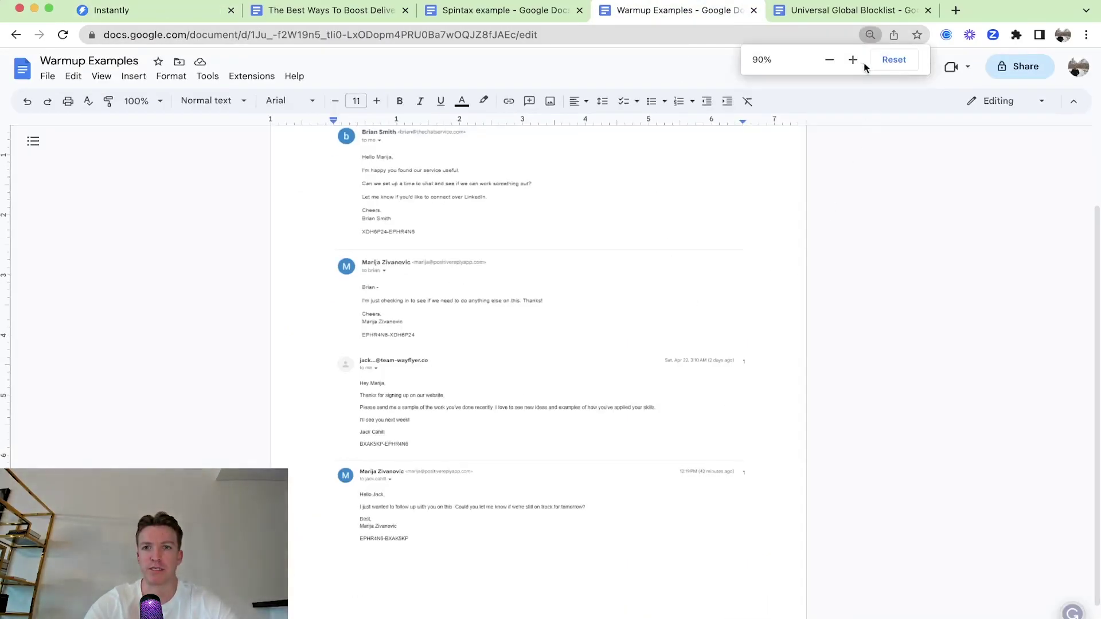
left_click(853, 59)
left_click(853, 60)
left_click(853, 60)
left_click(853, 60)
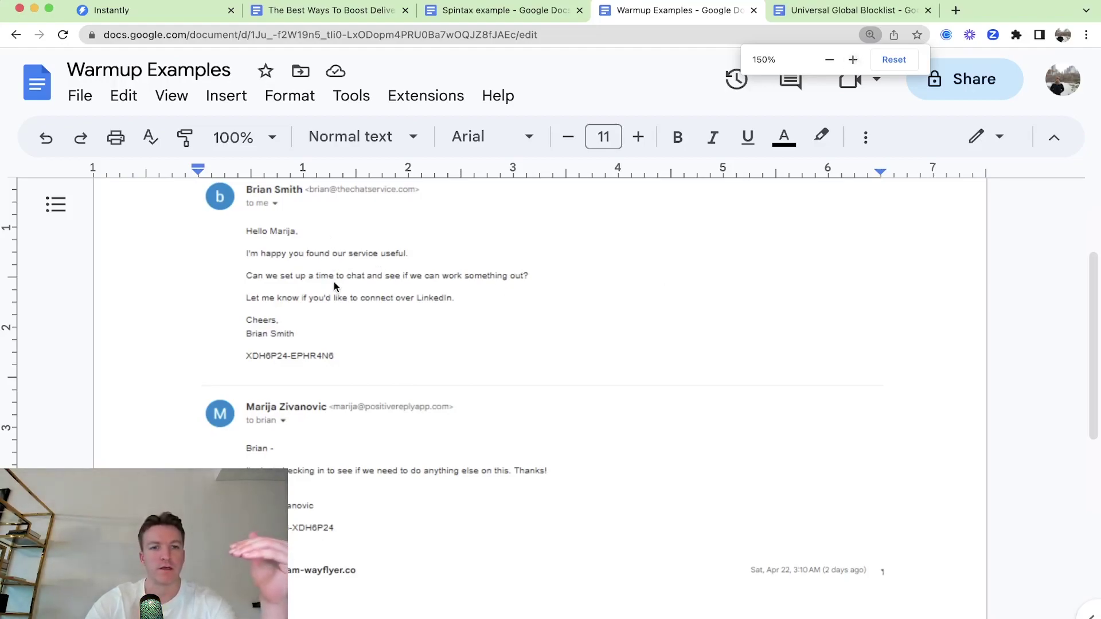
Scroll through the warmup example emails, then return to the Instantly accounts list.
scroll(334, 286, "down", 2)
scroll(335, 286, "up", 1)
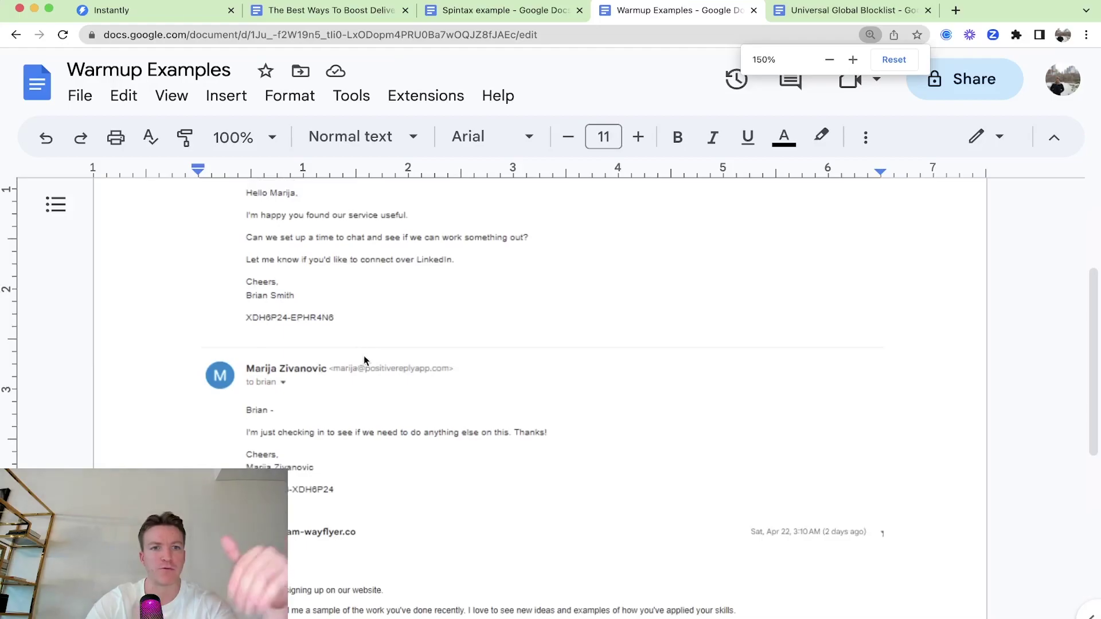
scroll(412, 274, "down", 6)
scroll(401, 359, "down", 3)
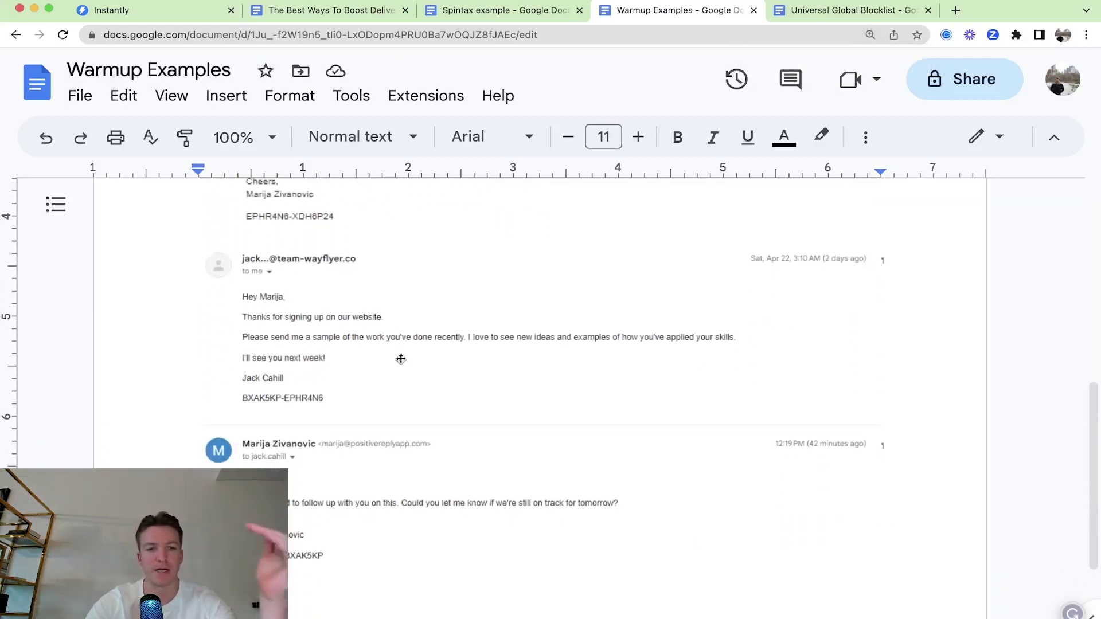
scroll(401, 358, "up", 10)
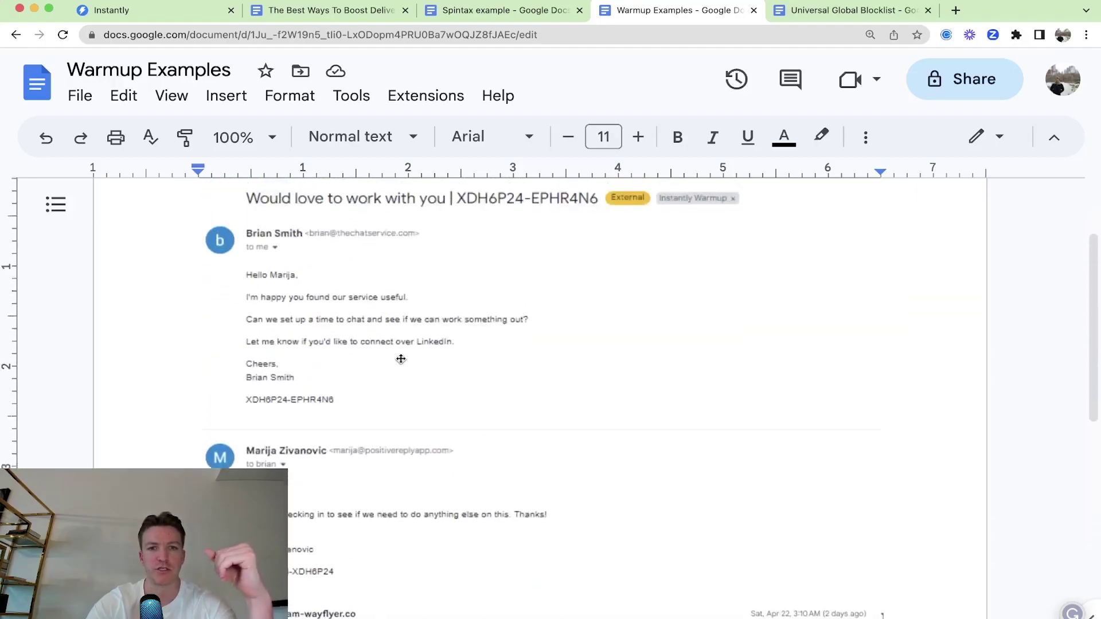
left_click(150, 12)
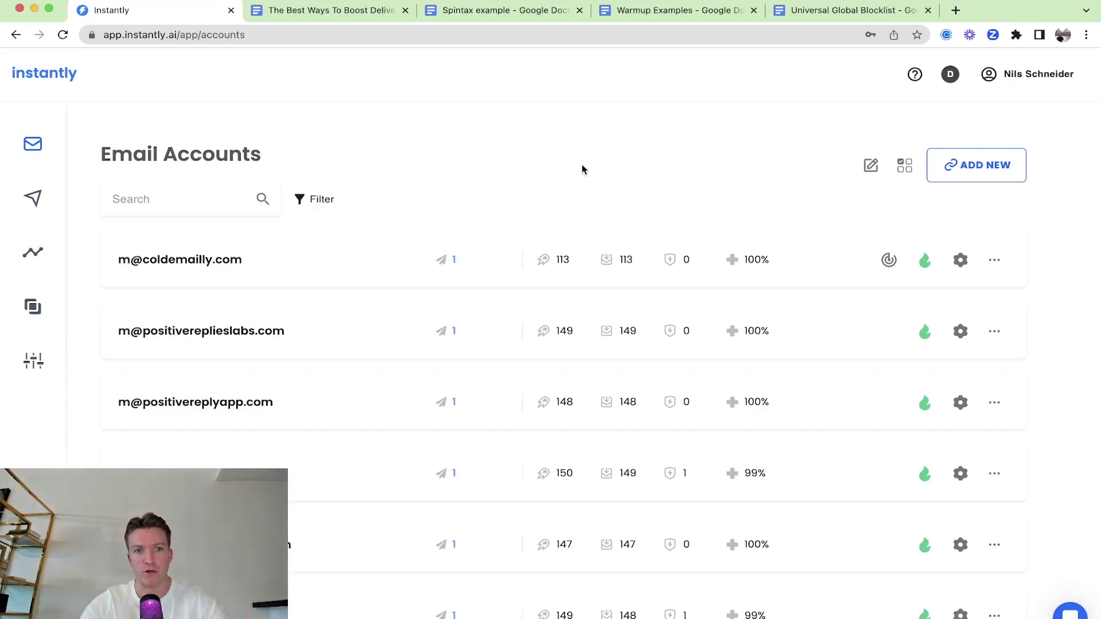
Review the deliverability outline document.
scroll(805, 224, "down", 2)
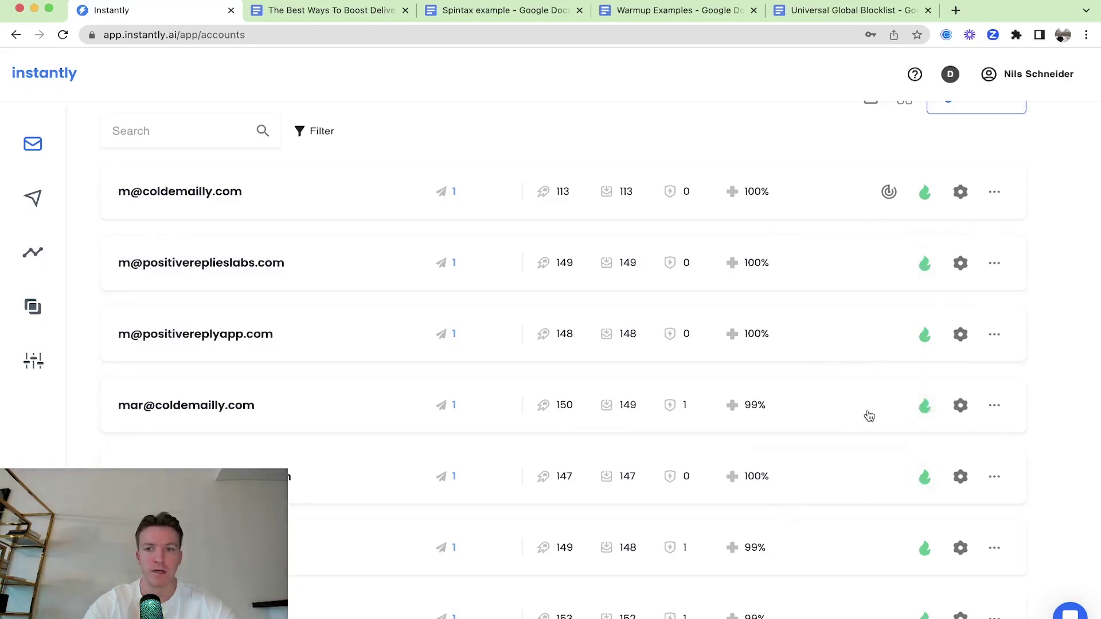
scroll(866, 415, "up", 2)
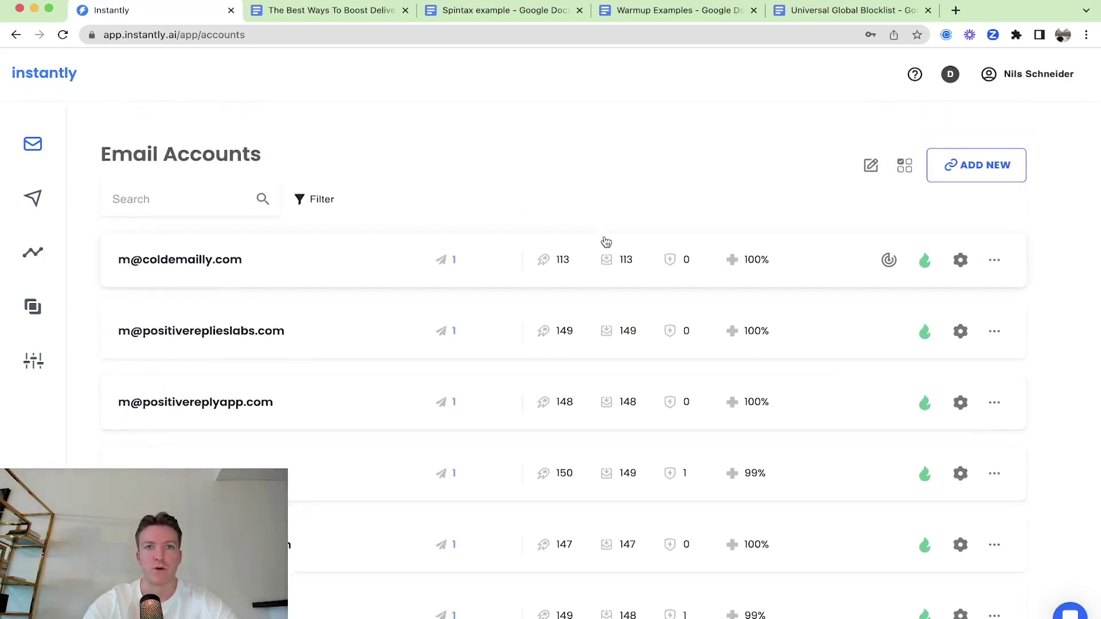
left_click(346, 18)
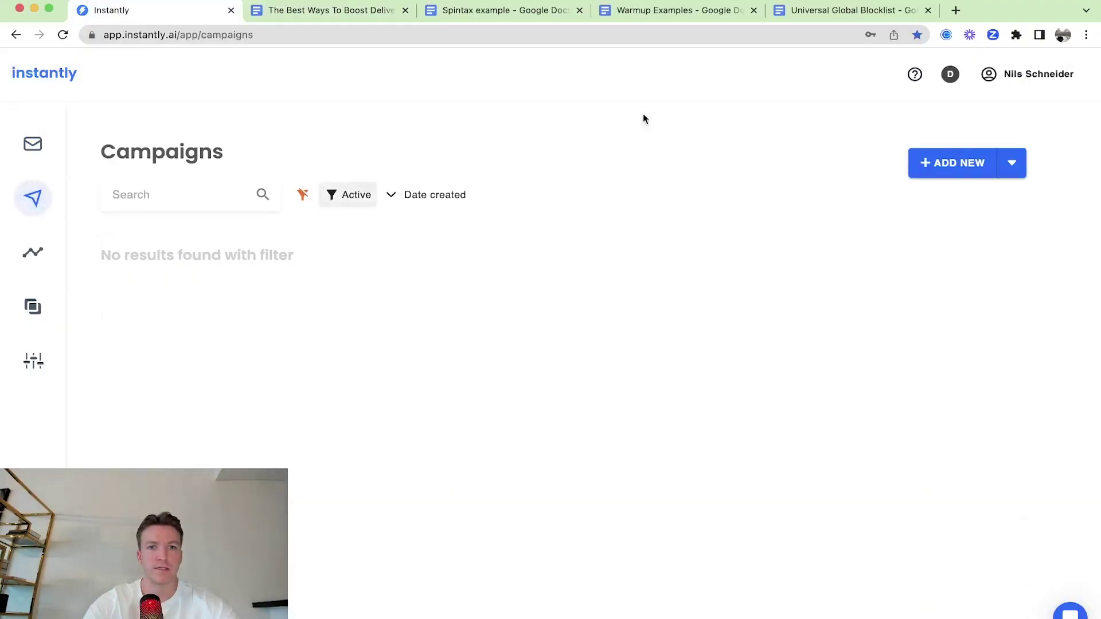
Create the new campaign My Campaign and open its Sequences editor.
left_click(970, 161)
left_click(462, 490)
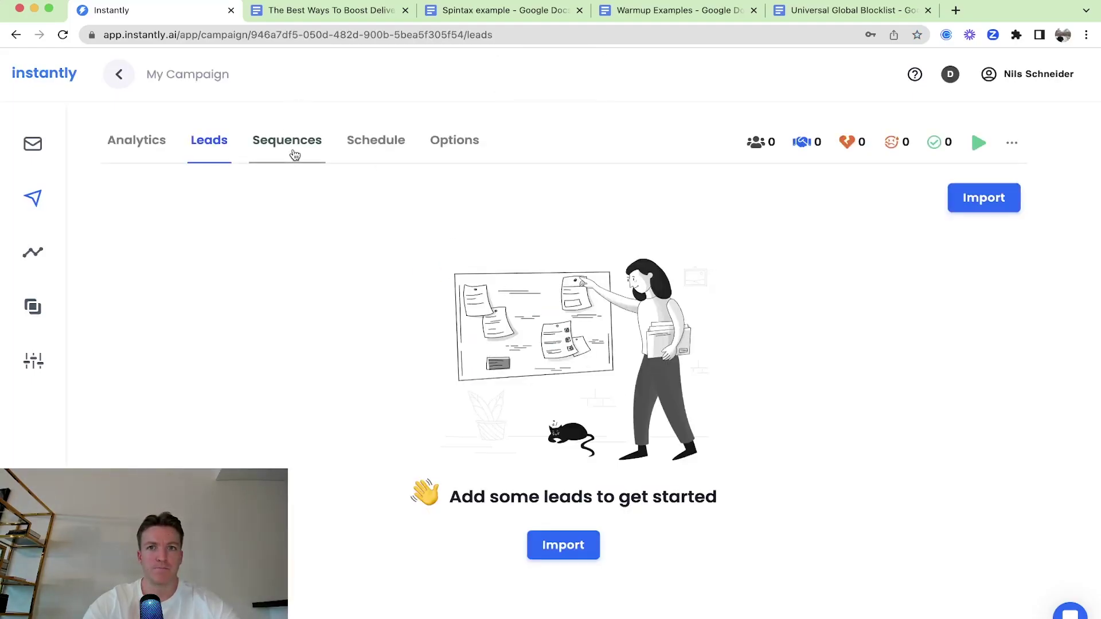
left_click(291, 152)
left_click(493, 10)
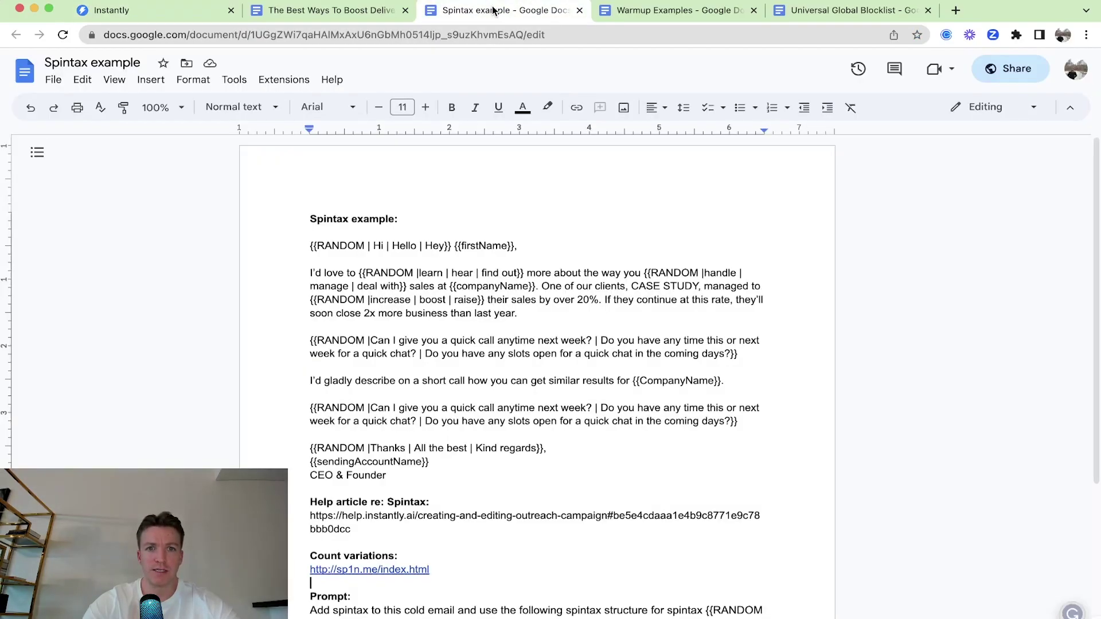
scroll(525, 316, "down", 1)
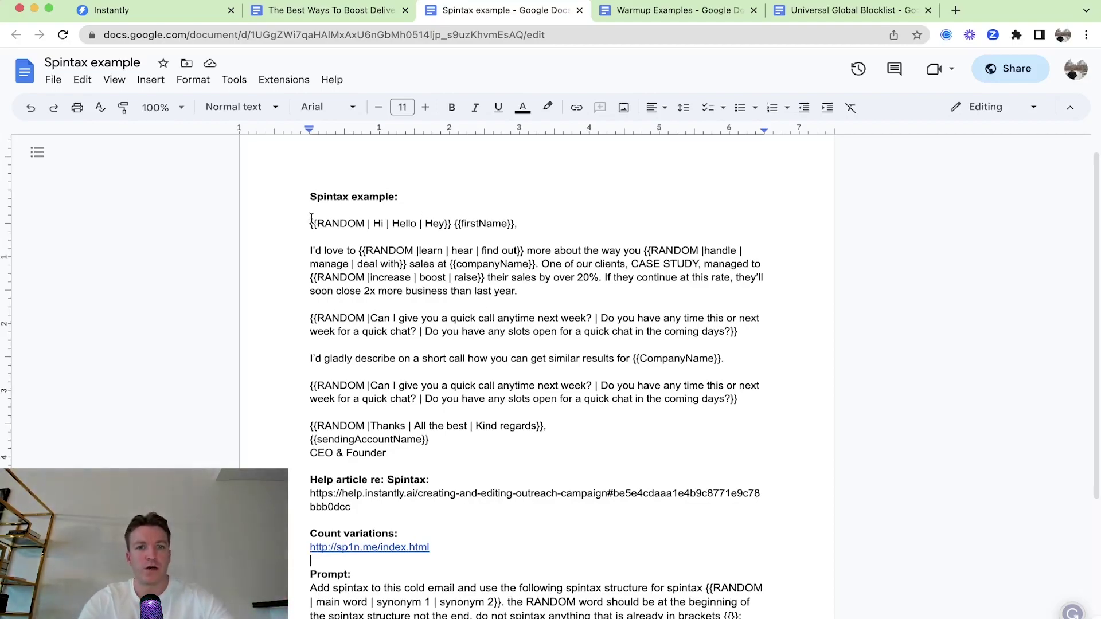
left_click_drag(310, 223, 451, 223)
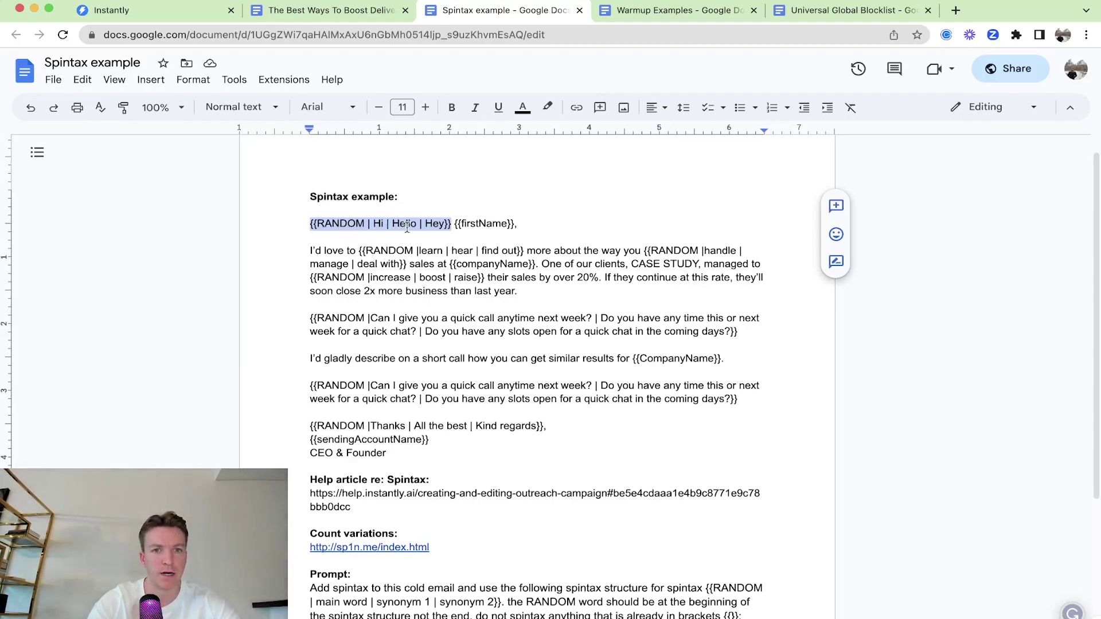
left_click(327, 222)
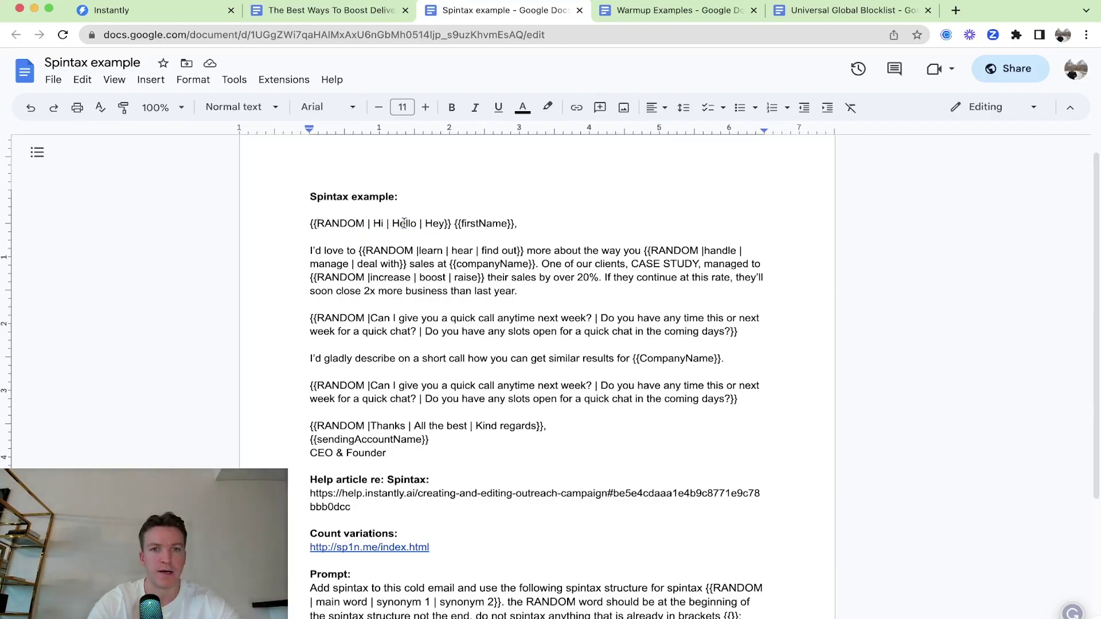
left_click_drag(455, 223, 515, 224)
scroll(555, 268, "down", 2)
scroll(555, 268, "up", 1)
left_click(524, 189)
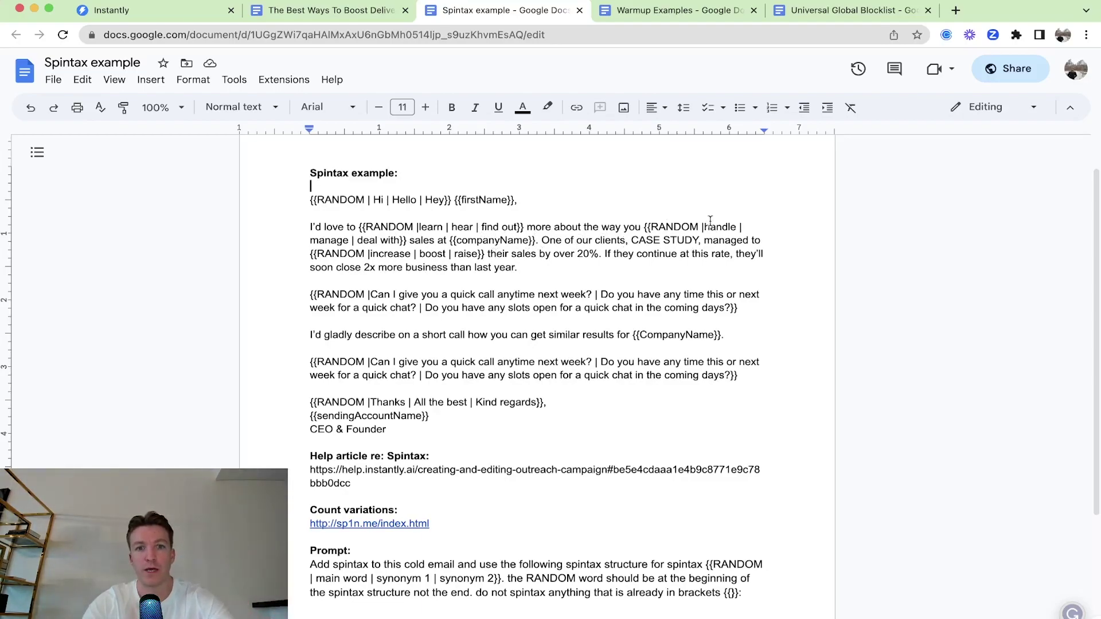
Inspect the spintax call-to-action variants, then select the whole spintax email from greeting to sign-off.
left_click(533, 242)
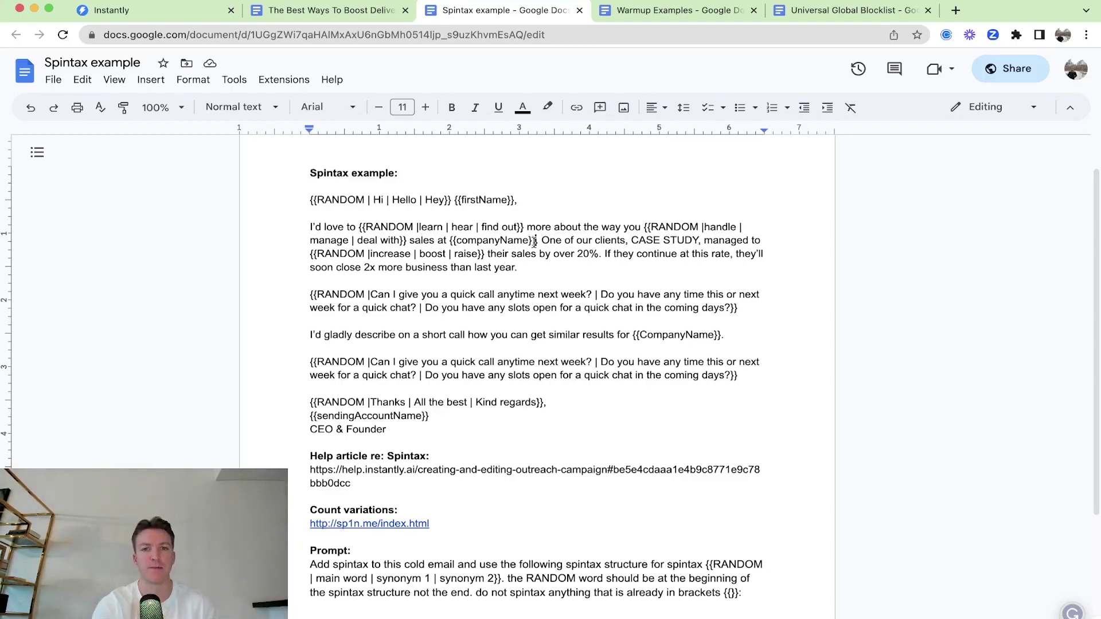
scroll(534, 242, "down", 1)
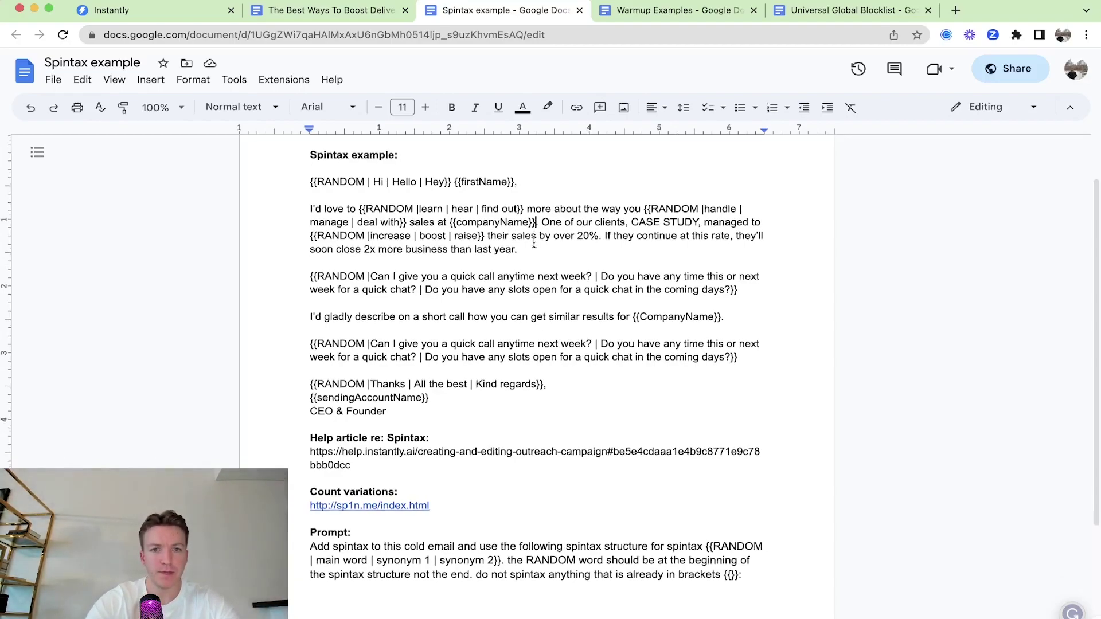
left_click_drag(370, 271, 417, 271)
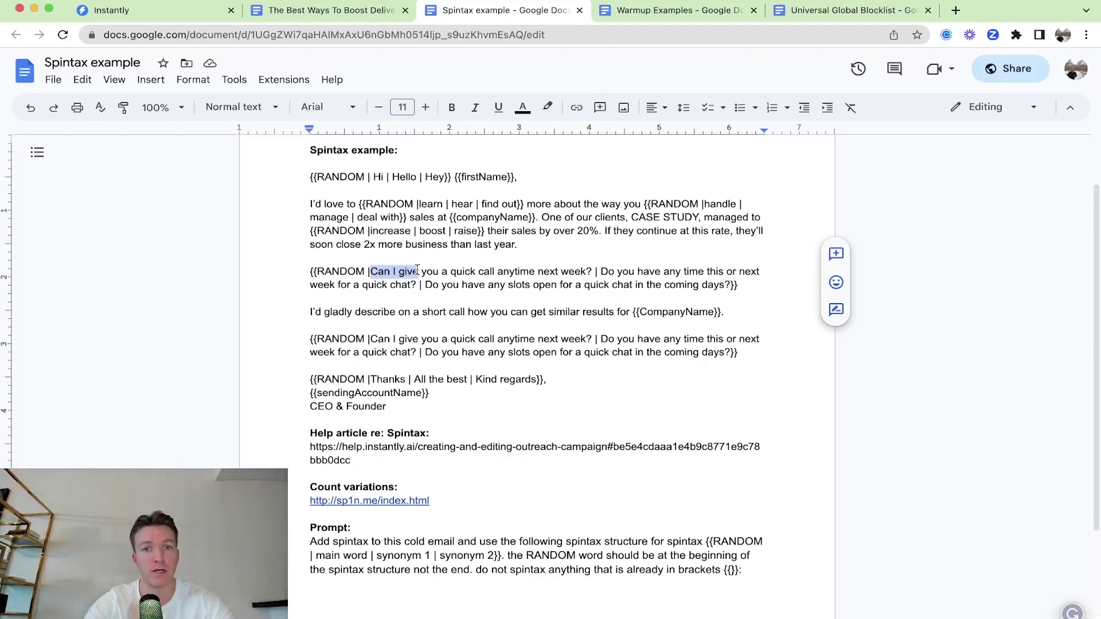
left_click_drag(598, 272, 416, 281)
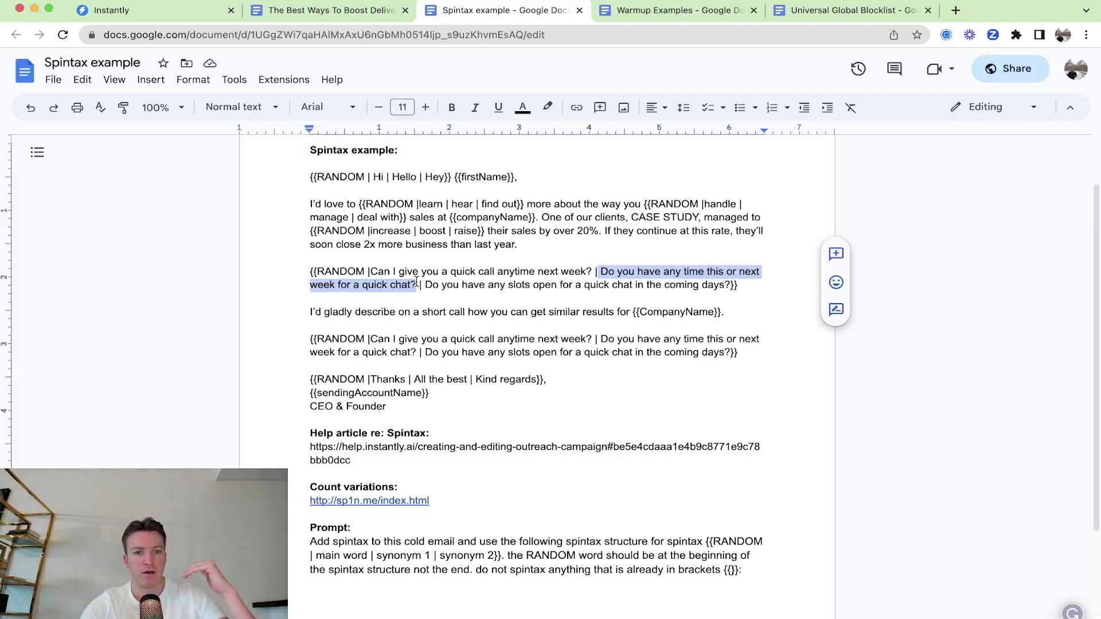
left_click(417, 282)
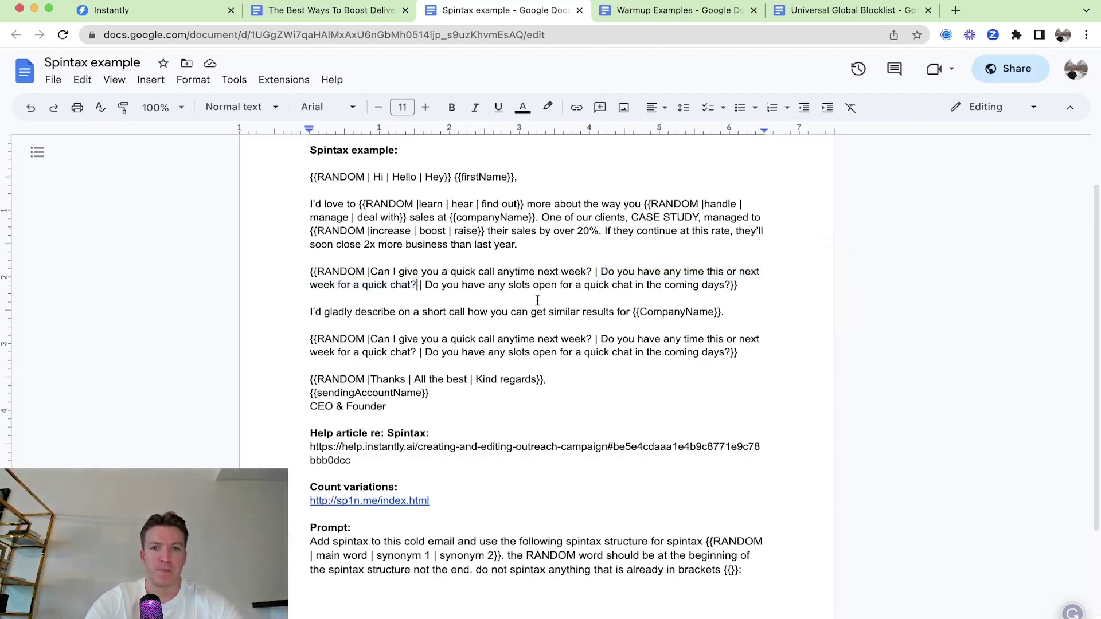
double_click(522, 285)
left_click(447, 351)
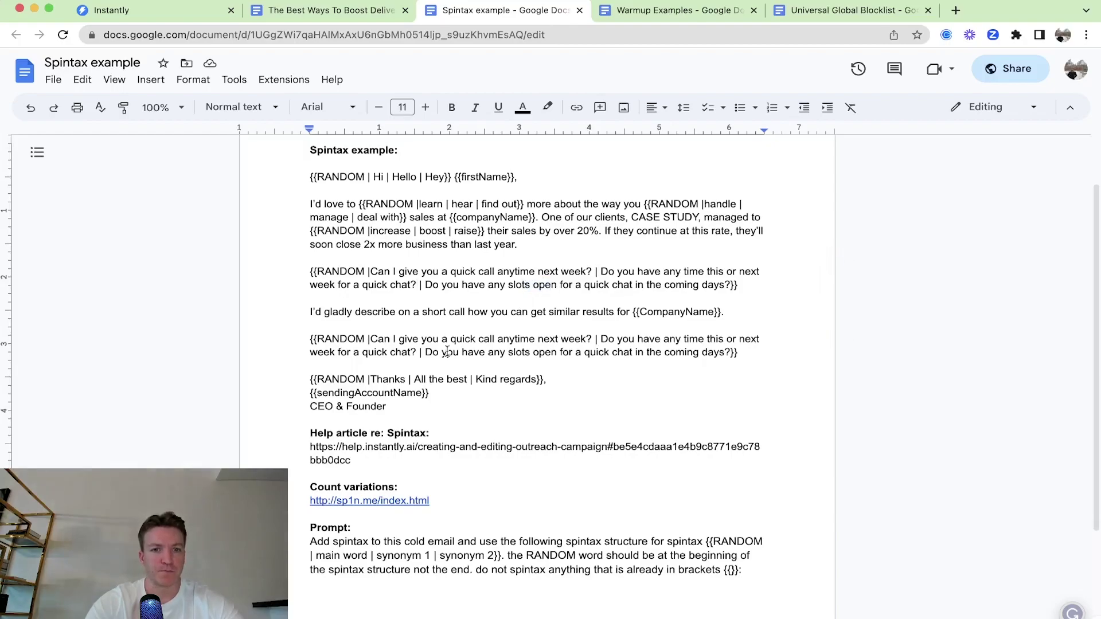
scroll(446, 351, "up", 1)
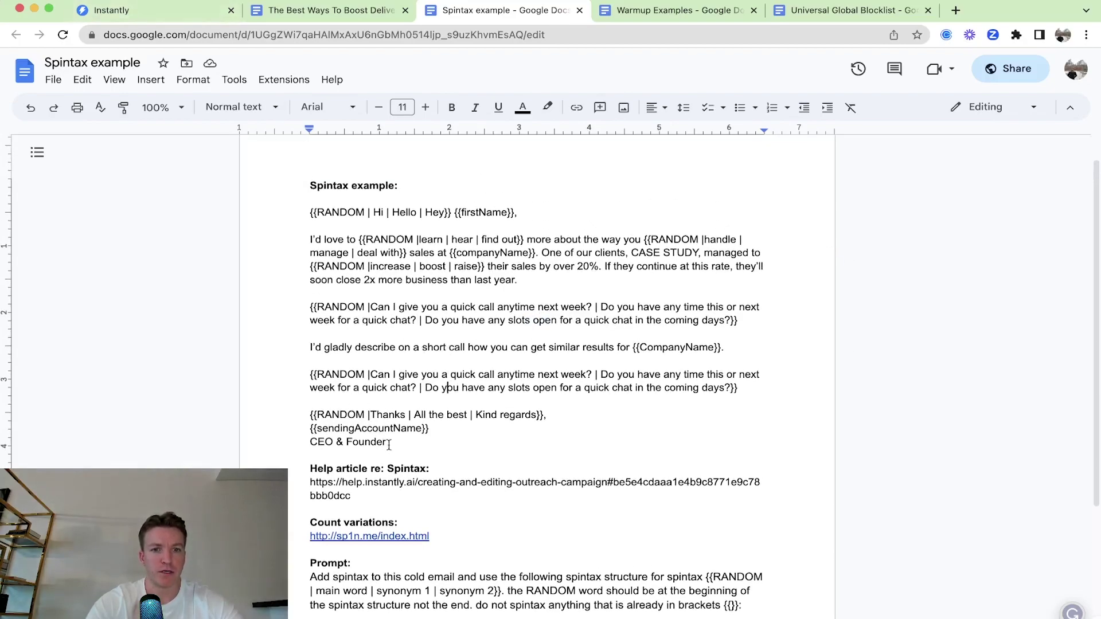
left_click_drag(386, 441, 305, 215)
key("ctrl+c")
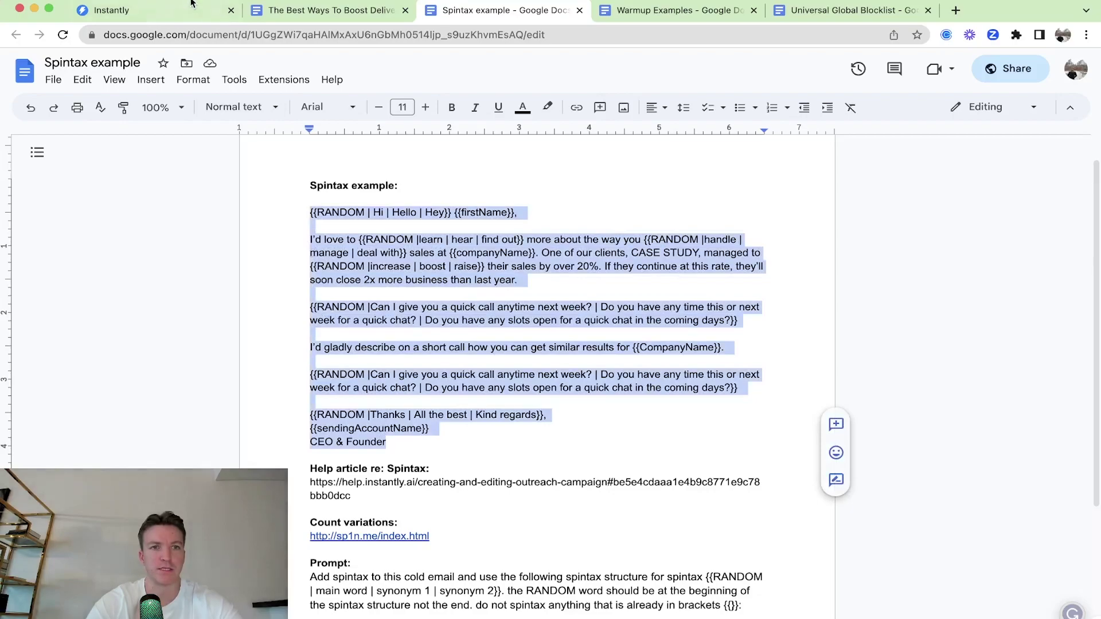
Paste the spintax email into the Step 1 body, add a blank line after the greeting, and save.
left_click(192, 4)
left_click(432, 297)
key("ctrl+v")
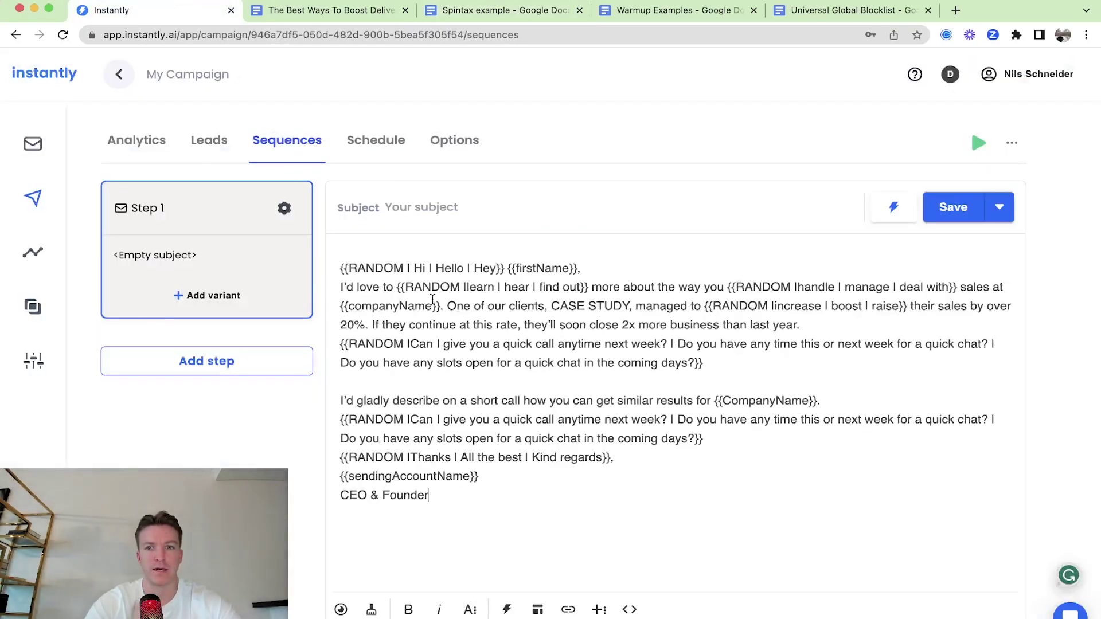
left_click(619, 268)
key("Return")
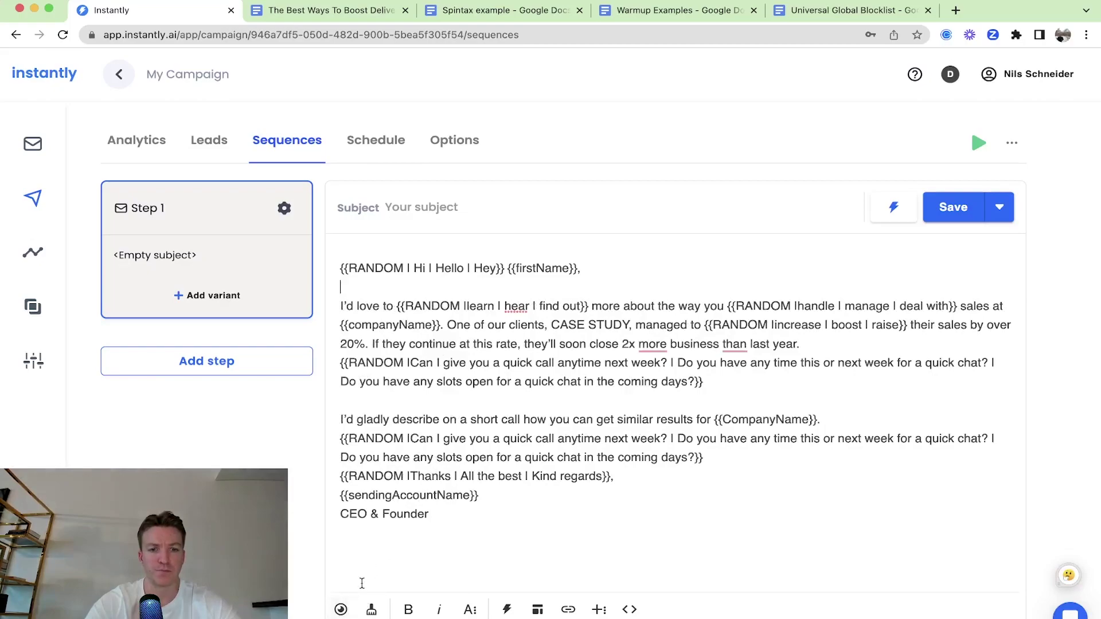
left_click(948, 212)
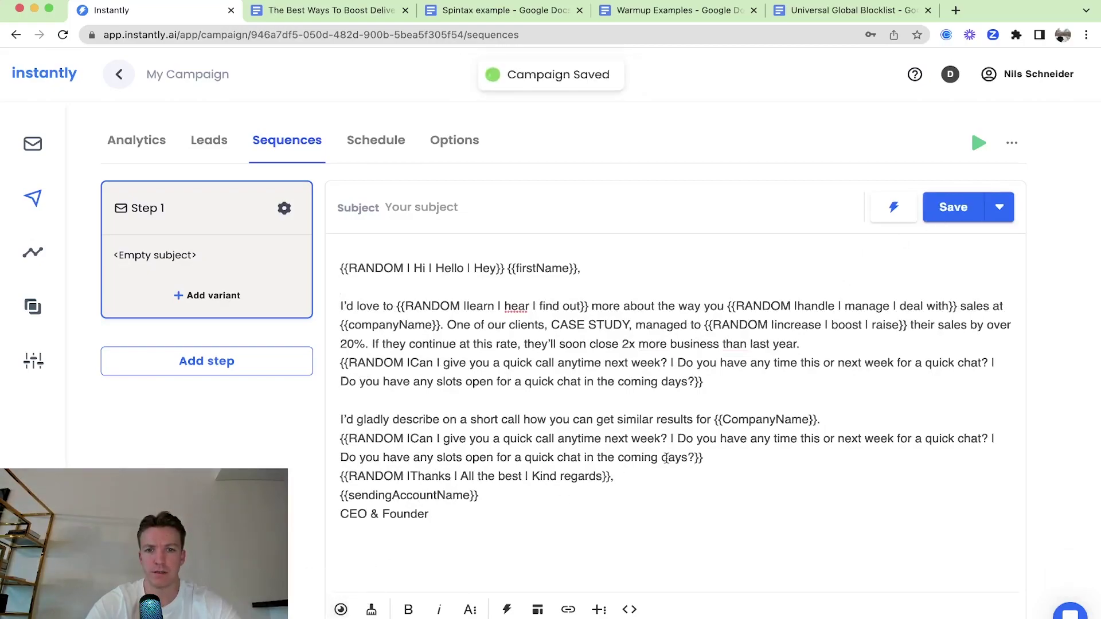
Add blank lines before the sign-off and after the first paragraph, saving each time.
left_click(718, 451)
key("Return")
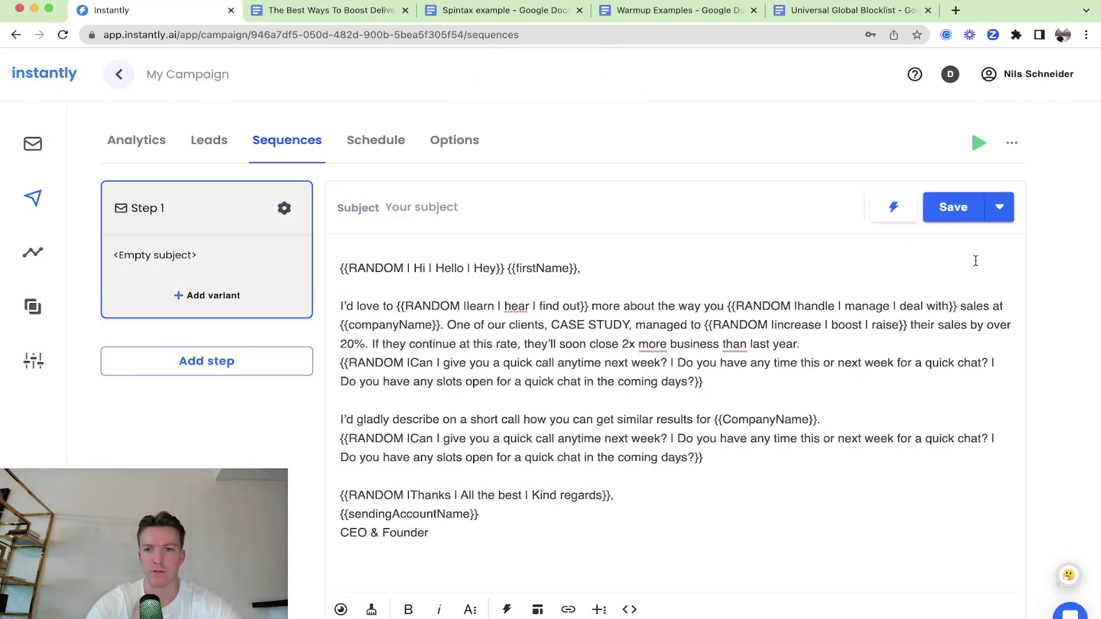
left_click(954, 211)
left_click(801, 344)
key("Return")
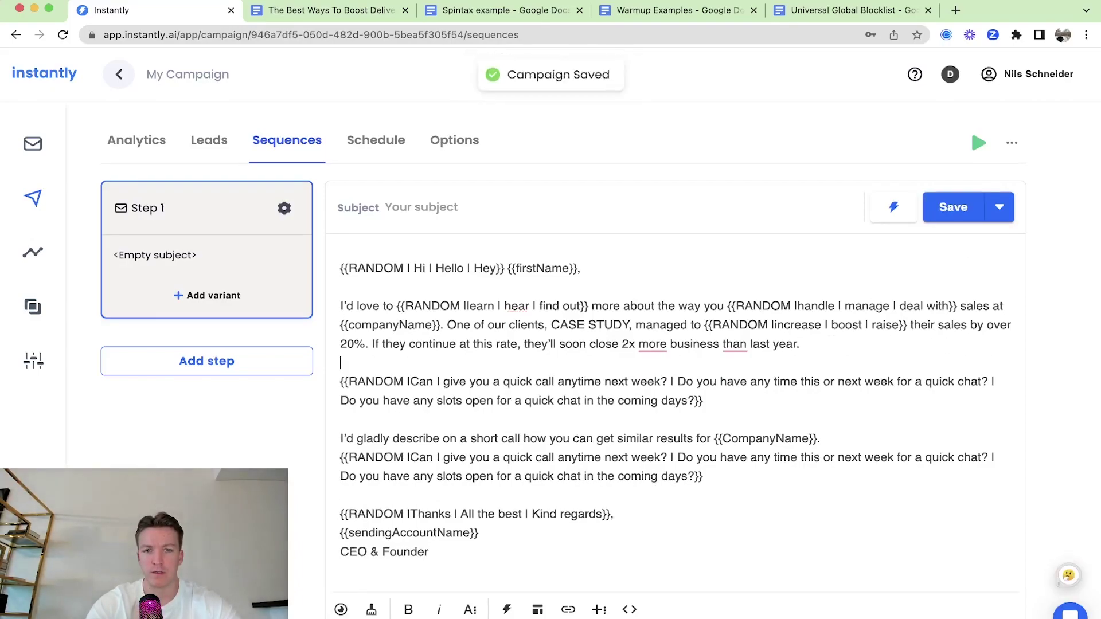
left_click(953, 207)
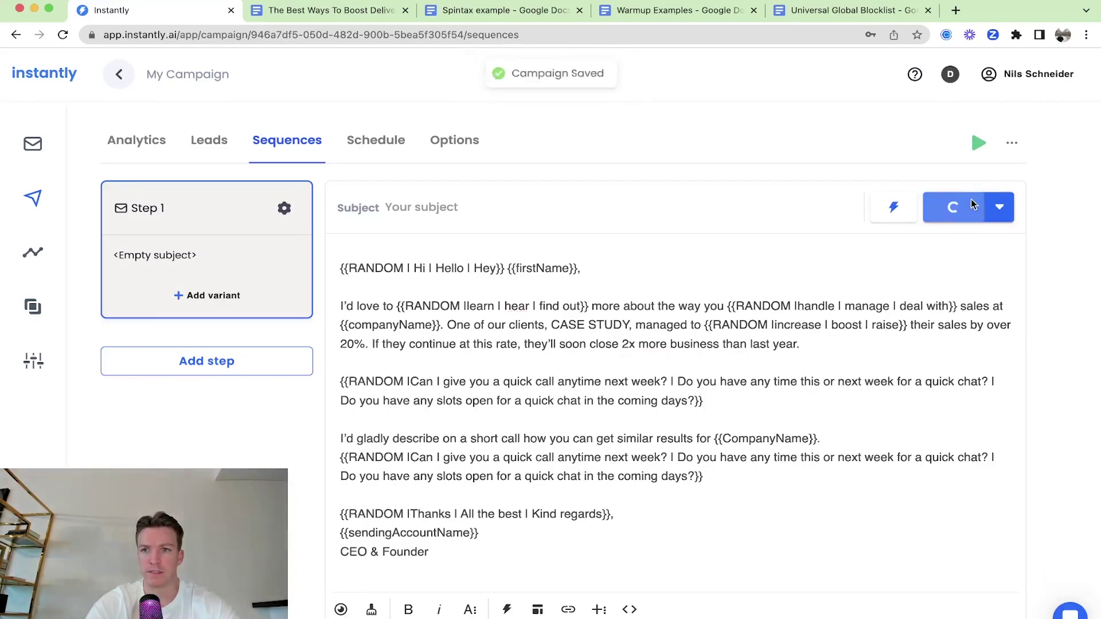
left_click(340, 610)
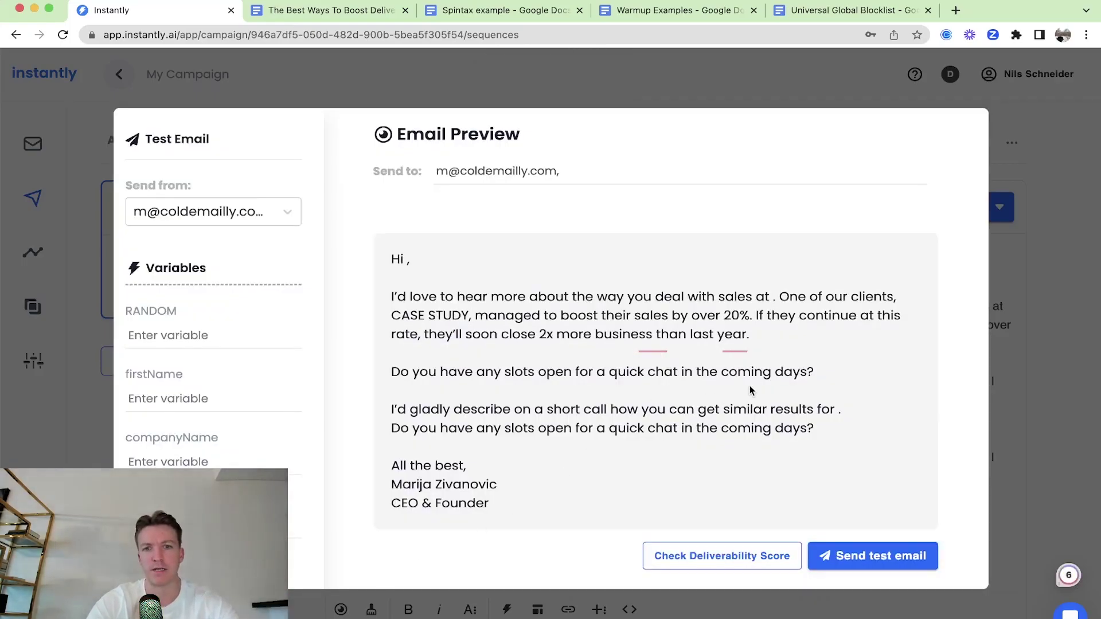
left_click_drag(436, 372, 429, 372)
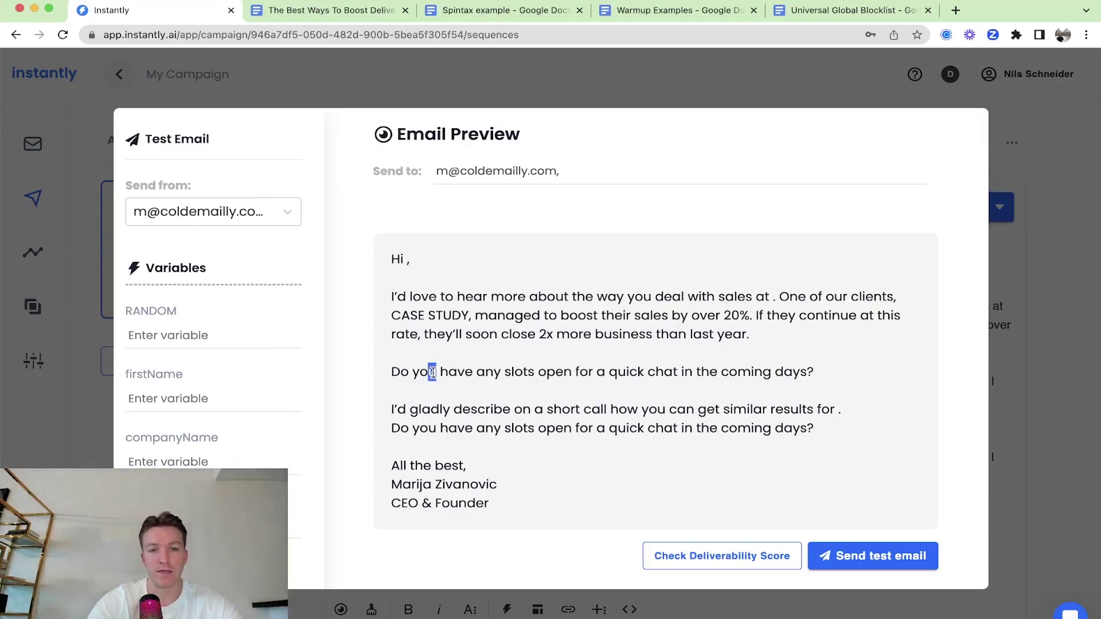
left_click(1033, 398)
left_click(340, 609)
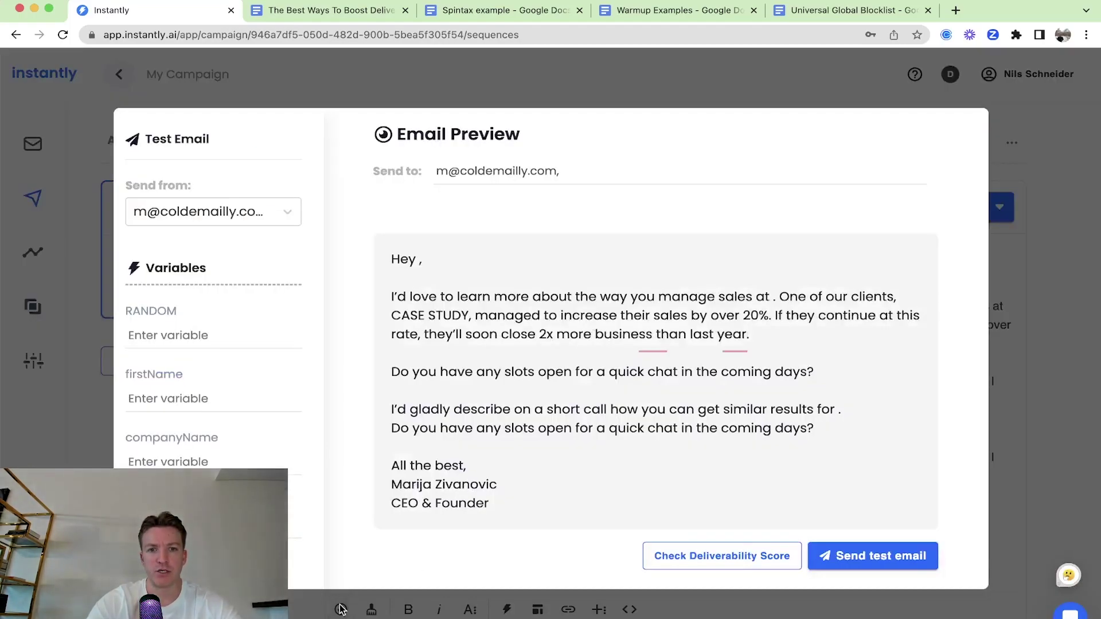
left_click(1042, 360)
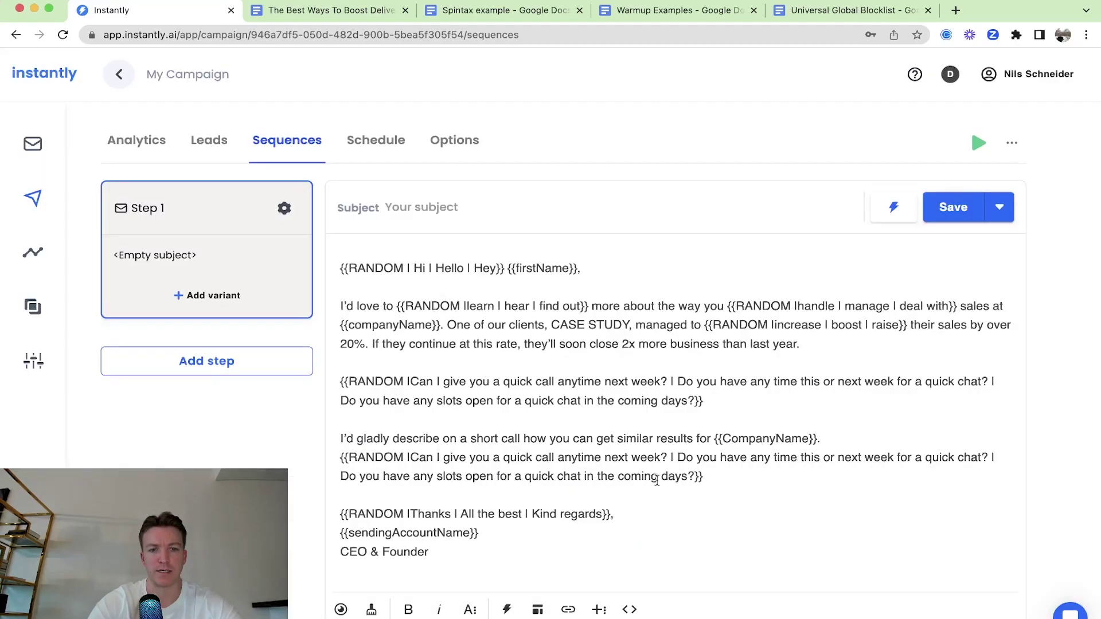
left_click(341, 609)
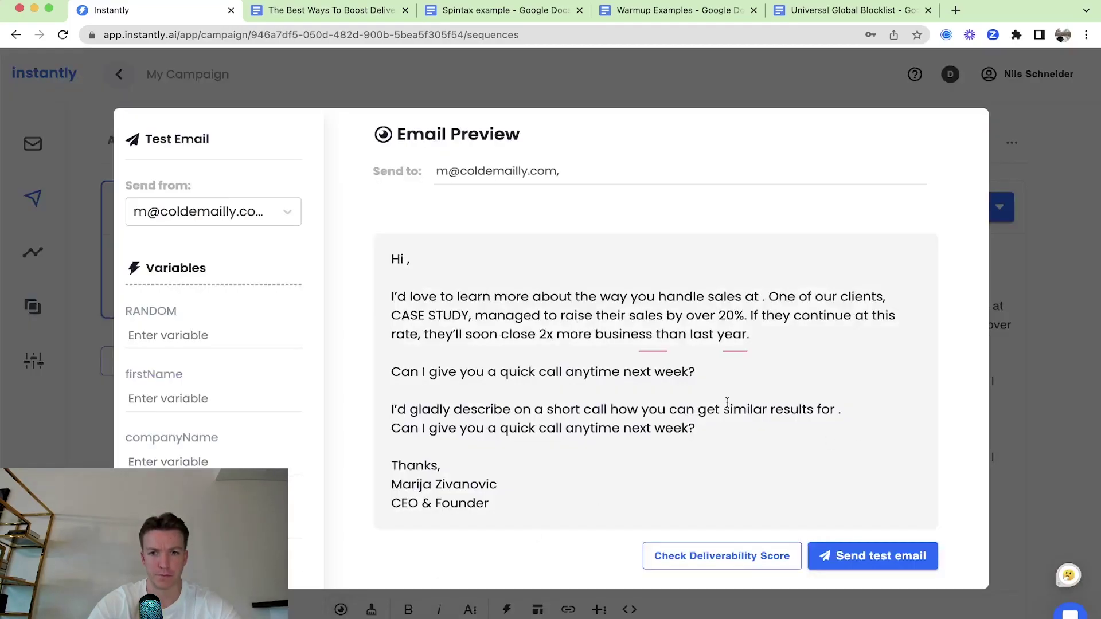
left_click_drag(495, 372, 706, 379)
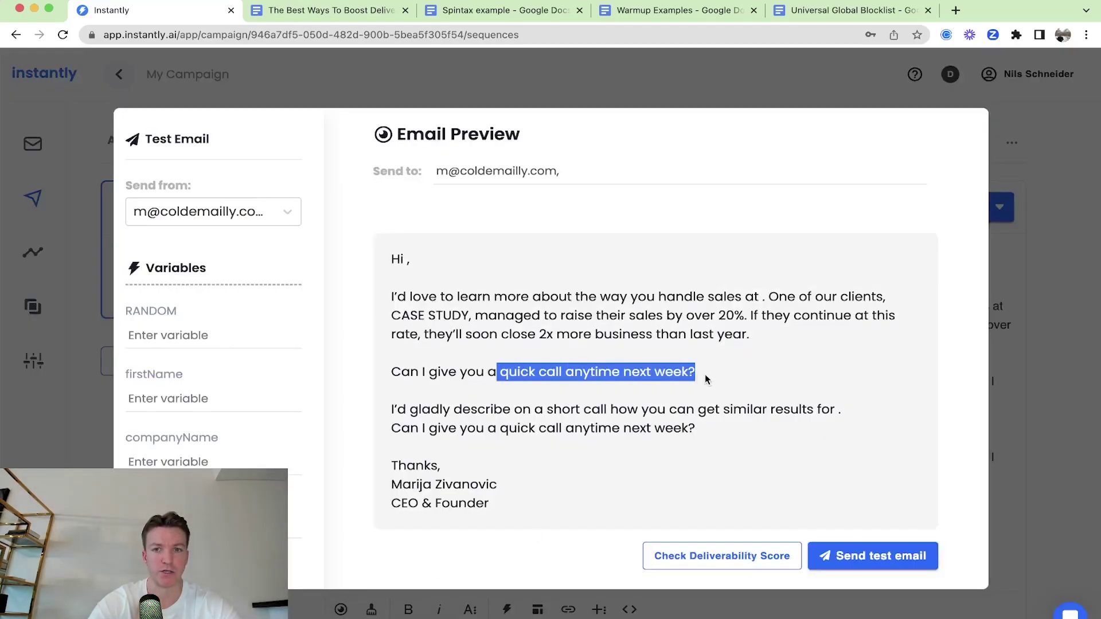
left_click(1041, 343)
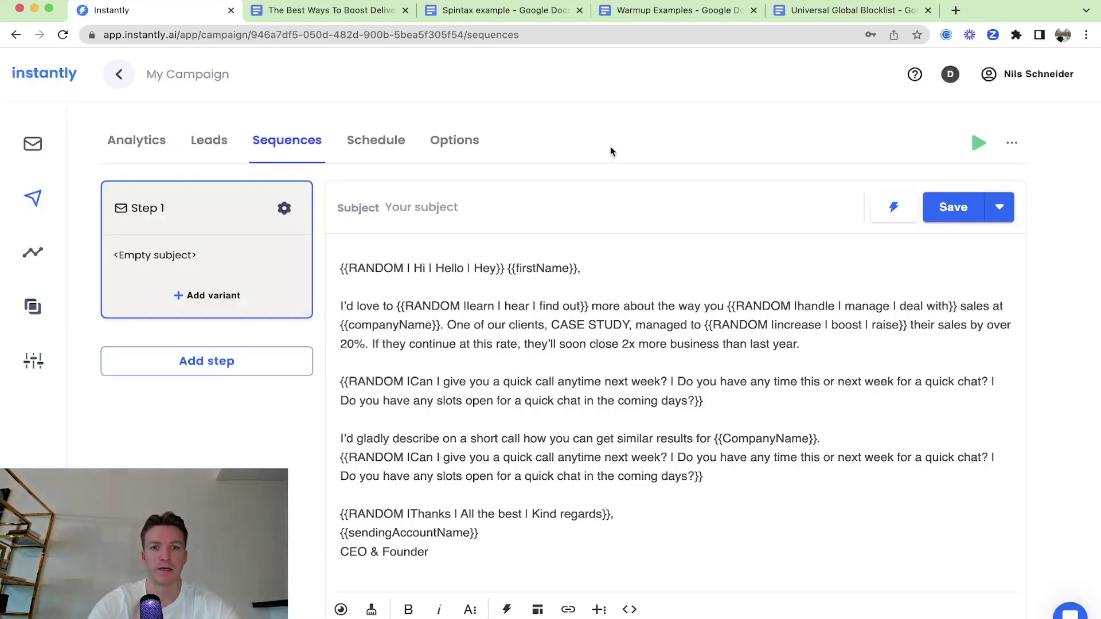
Review the Spintax example's prompt paragraph and first call-request option.
left_click(351, 12)
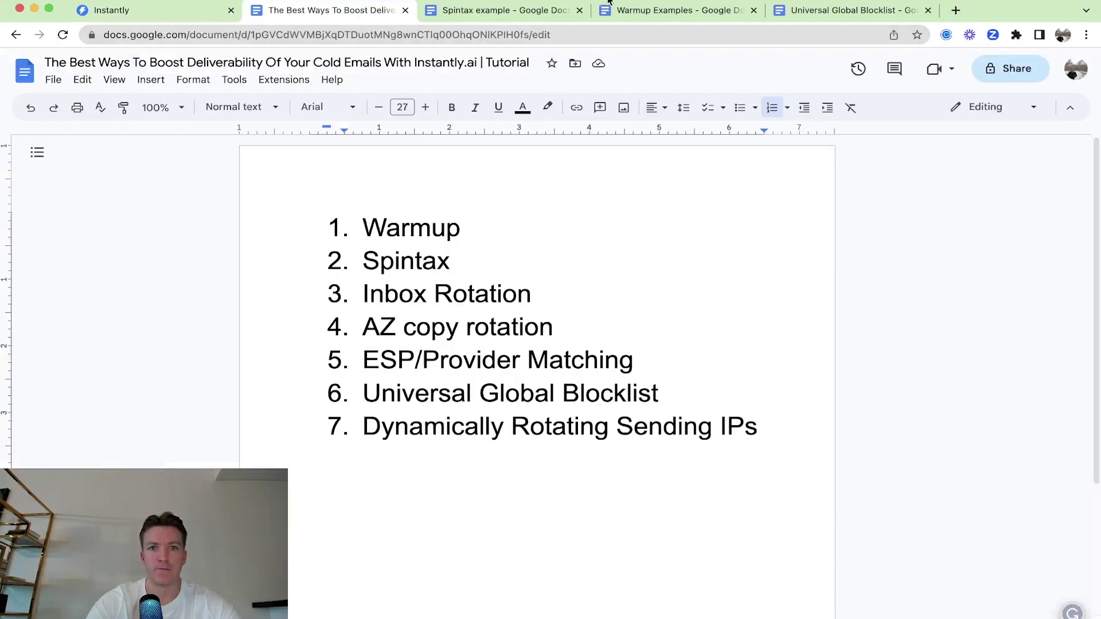
left_click(533, 11)
scroll(517, 403, "down", 3)
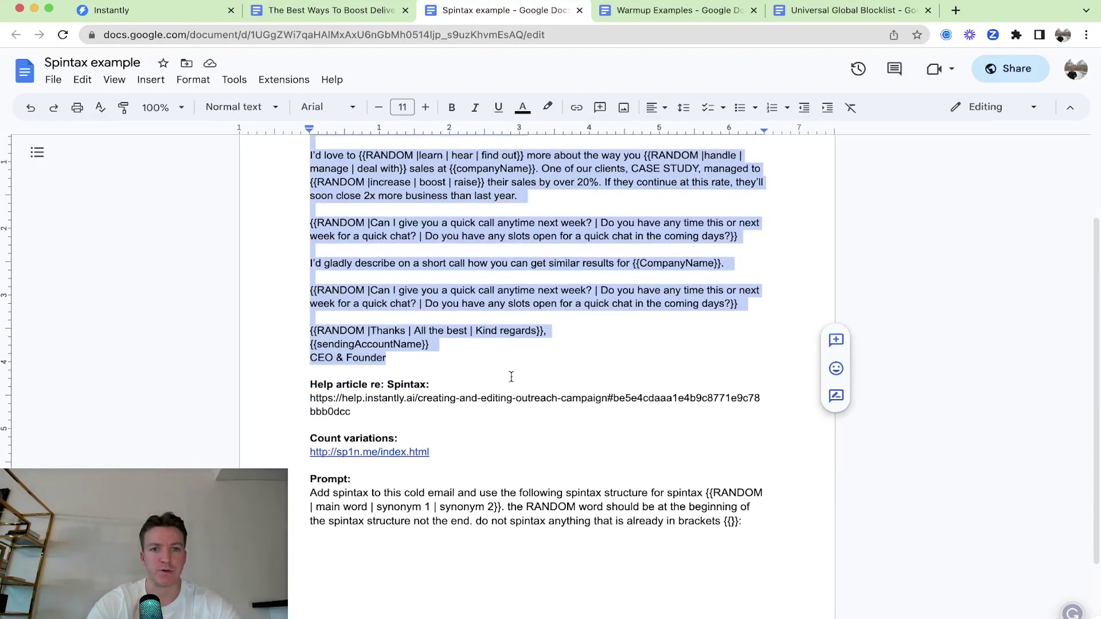
left_click(453, 335)
left_click_drag(310, 290, 325, 290)
left_click(369, 290)
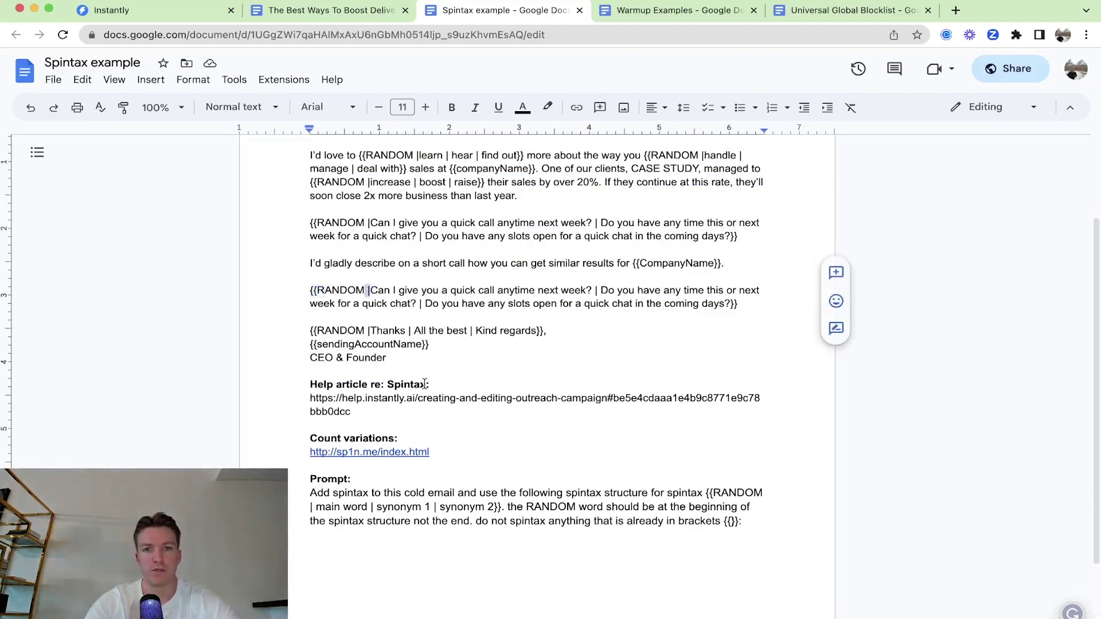
left_click(311, 479)
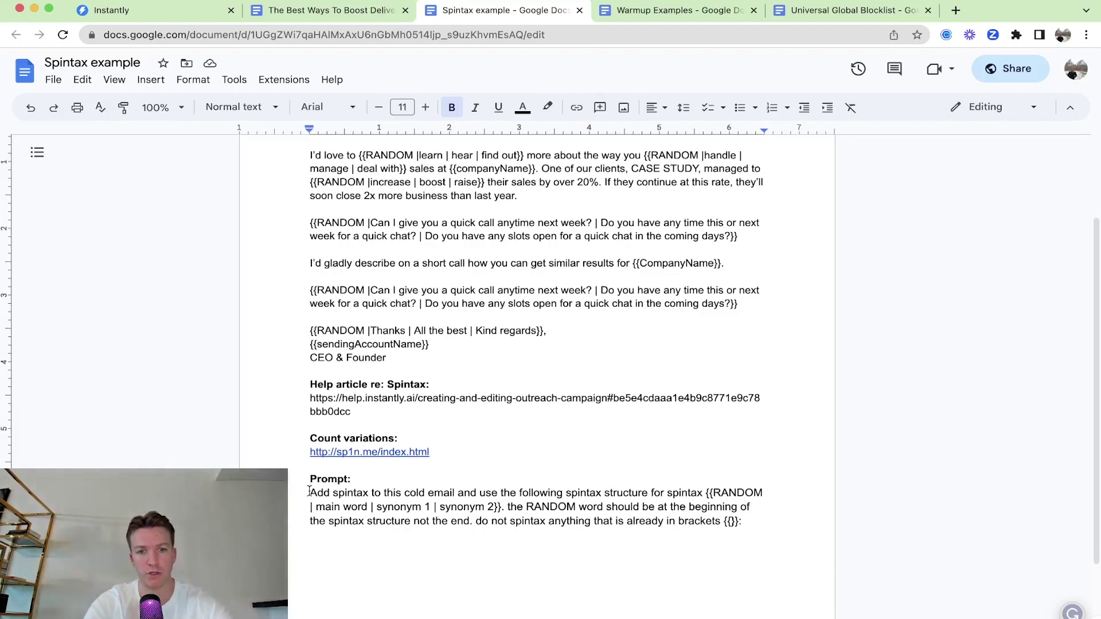
left_click_drag(309, 491, 743, 519)
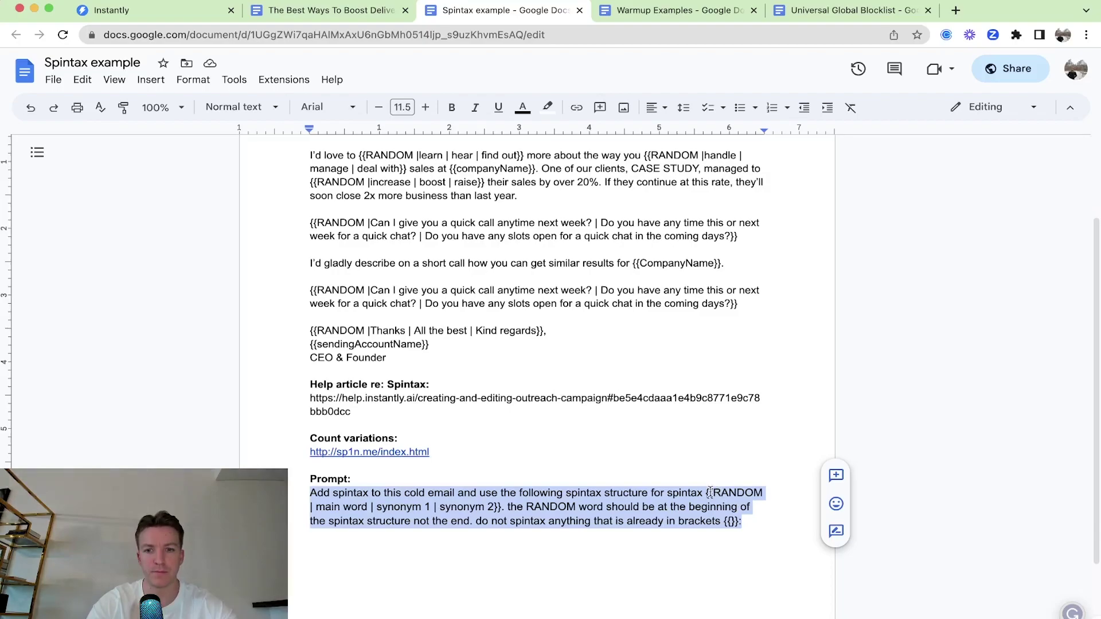
left_click_drag(743, 521, 548, 487)
scroll(547, 488, "up", 1)
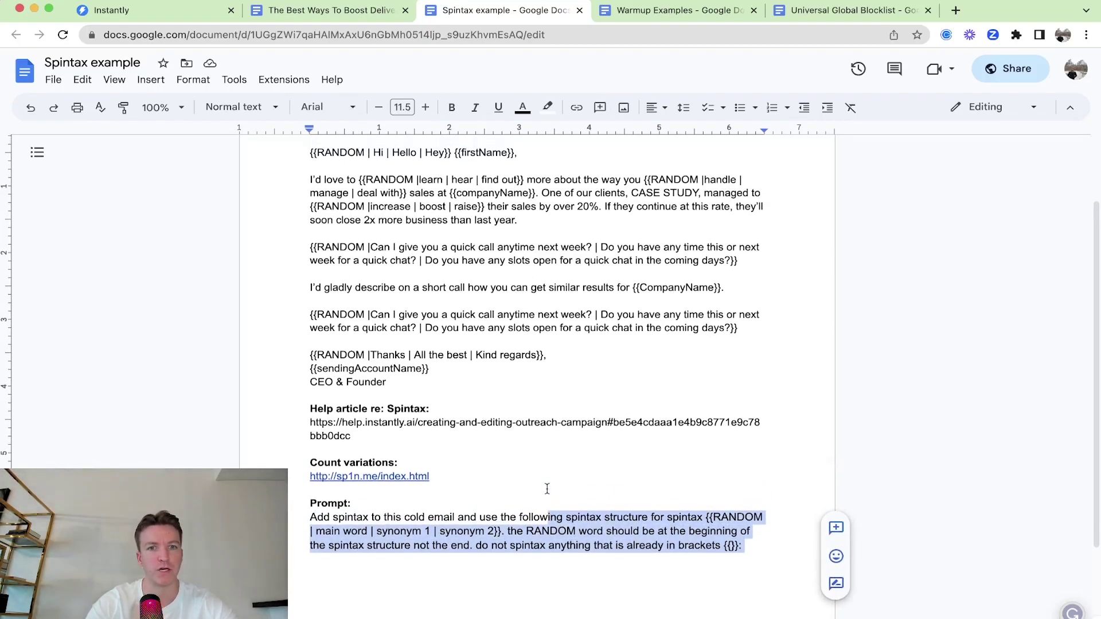
left_click_drag(370, 314, 594, 312)
left_click(528, 375)
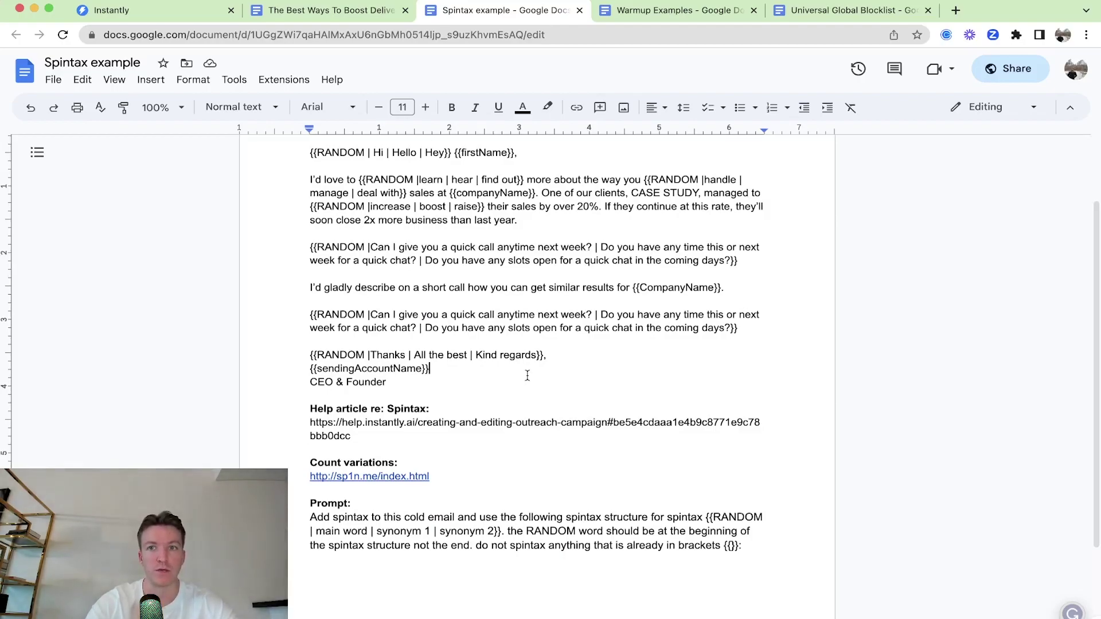
Open the sp1n.me link in a new tab, then select the whole spintax email in the doc.
left_click(391, 475)
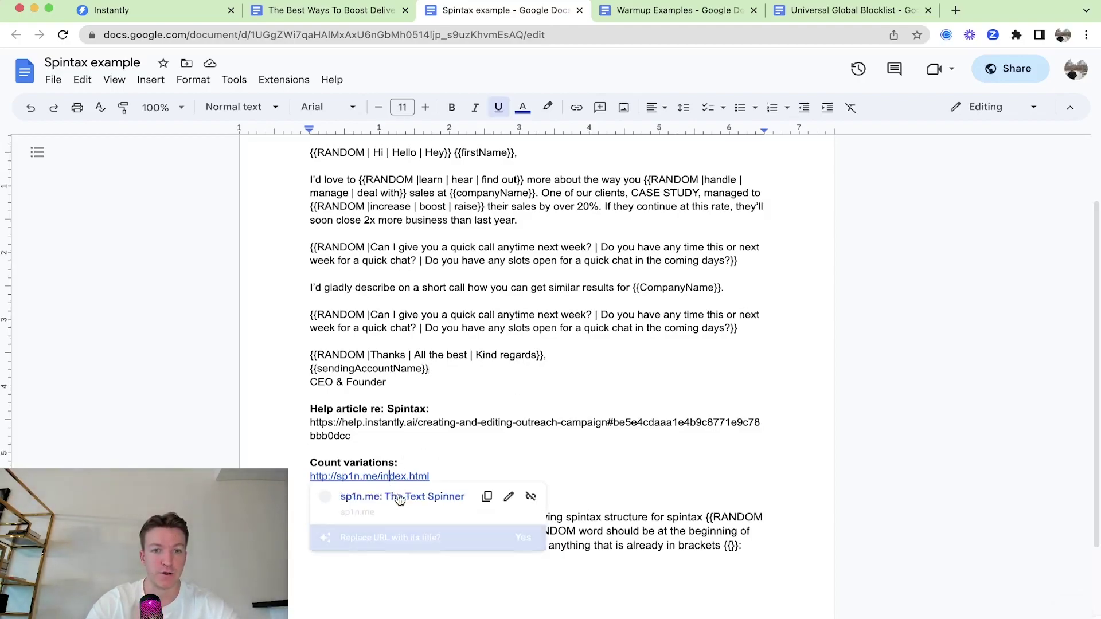
left_click(395, 496)
left_click(473, 13)
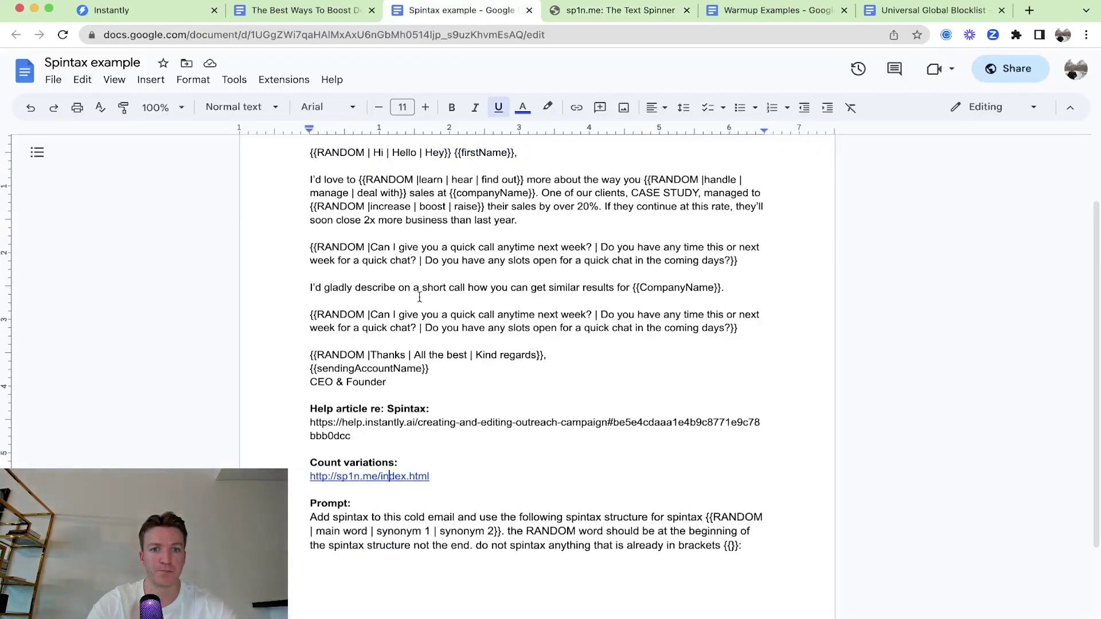
scroll(395, 424, "up", 1)
left_click_drag(388, 430, 305, 205)
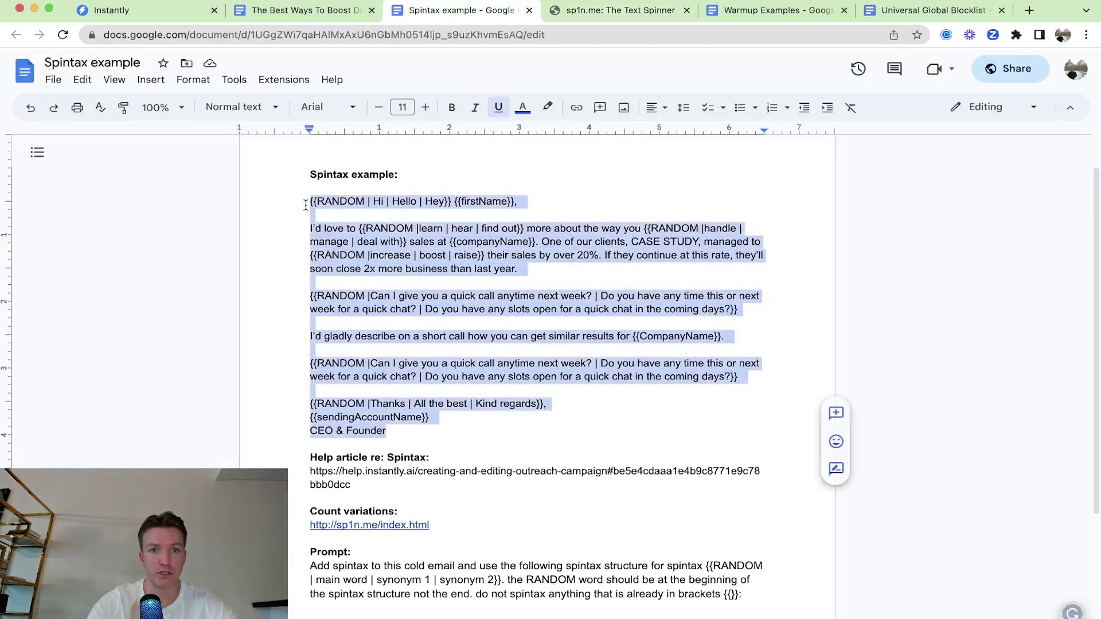
Replace sp1n.me's example text with the pasted spintax email, yielding 16384 variations.
left_click(588, 10)
left_click(408, 227)
key("ctrl+a")
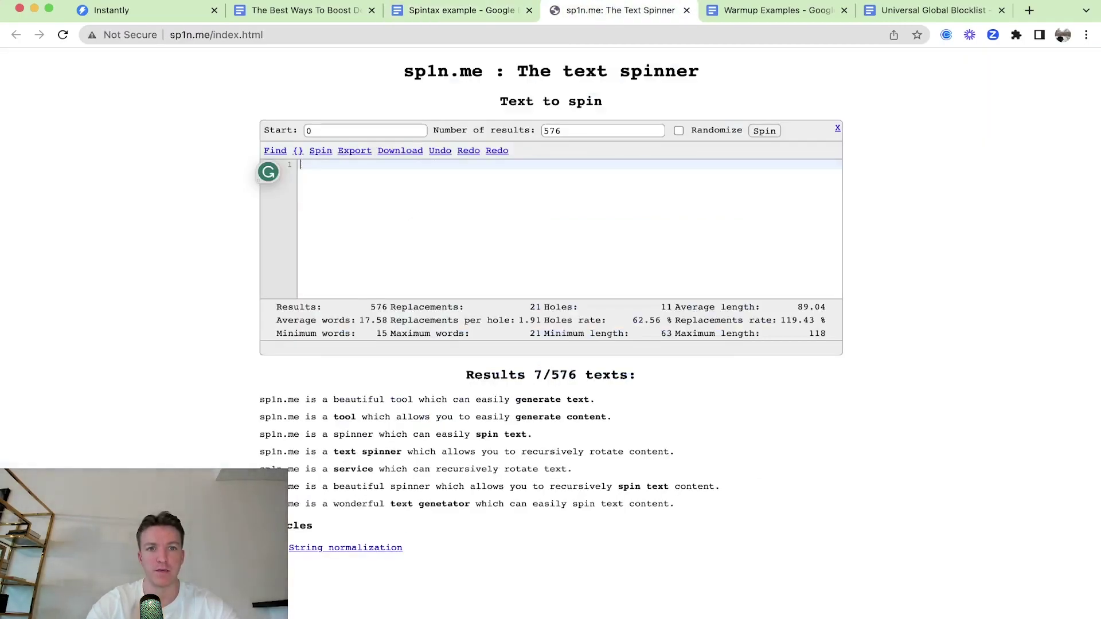
key("BackSpace")
left_click_drag(551, 73, 626, 77)
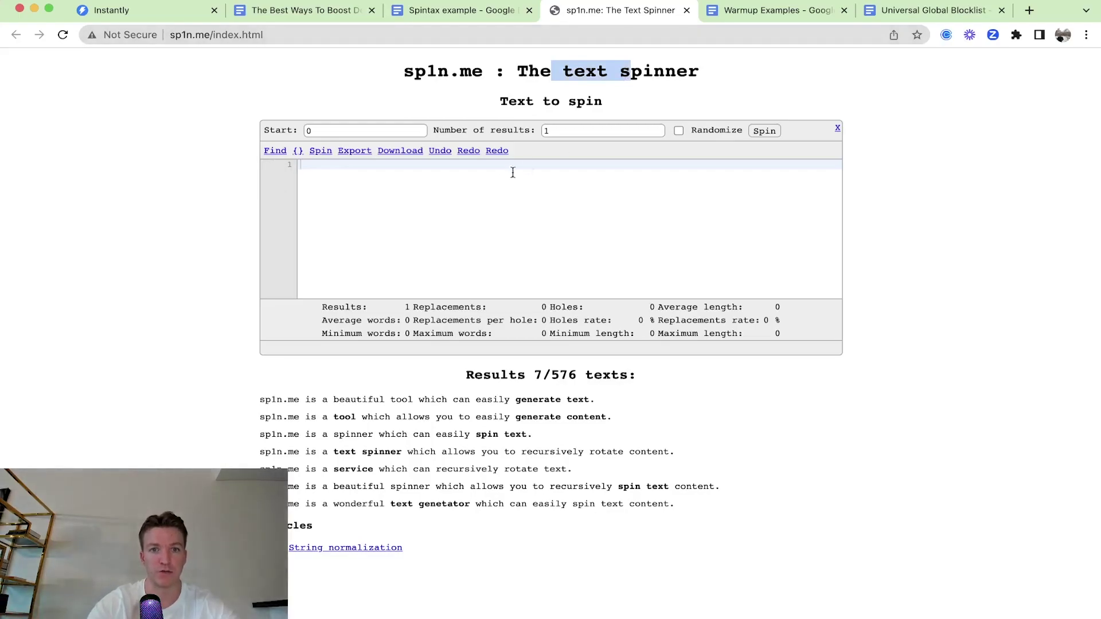
left_click(478, 186)
key("ctrl+v")
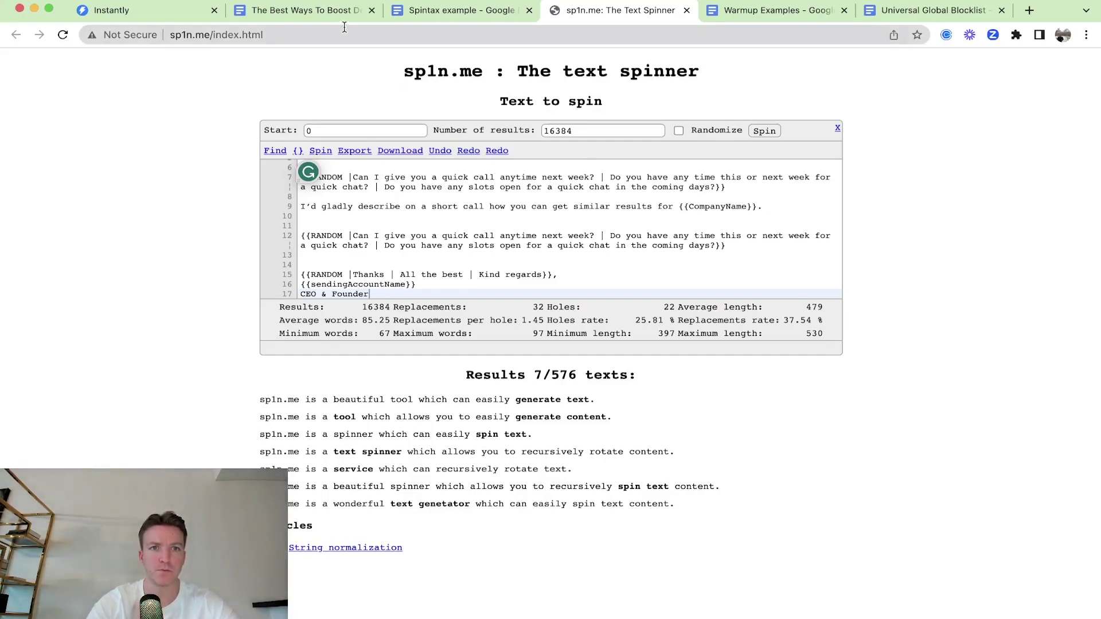
Glance over the Spintax example and deliverability outline documents.
left_click(461, 15)
left_click(456, 470)
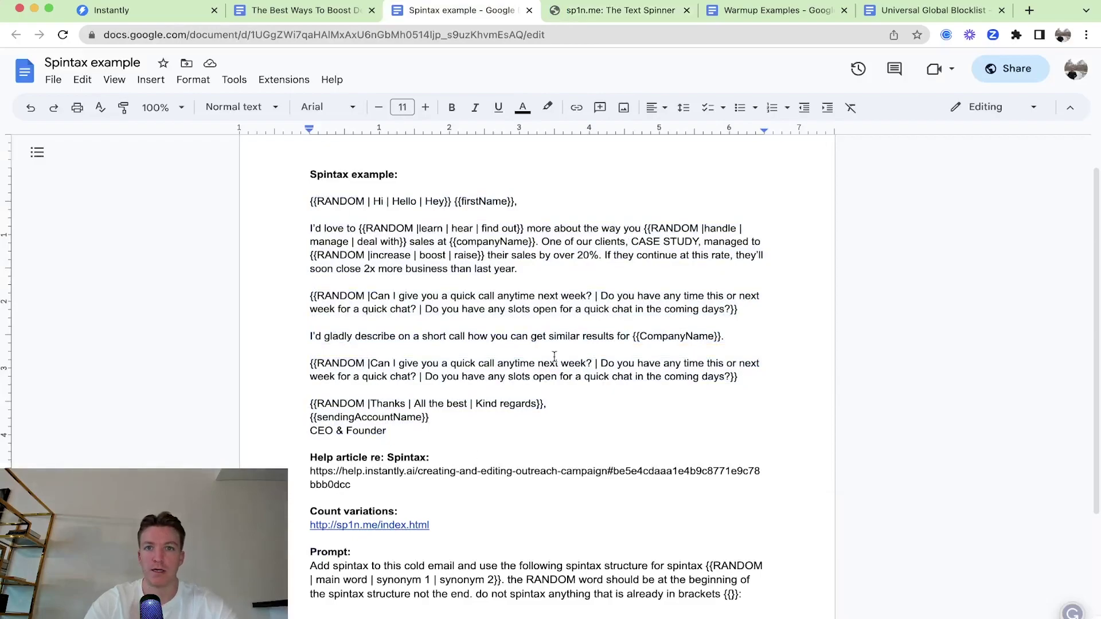
left_click(361, 15)
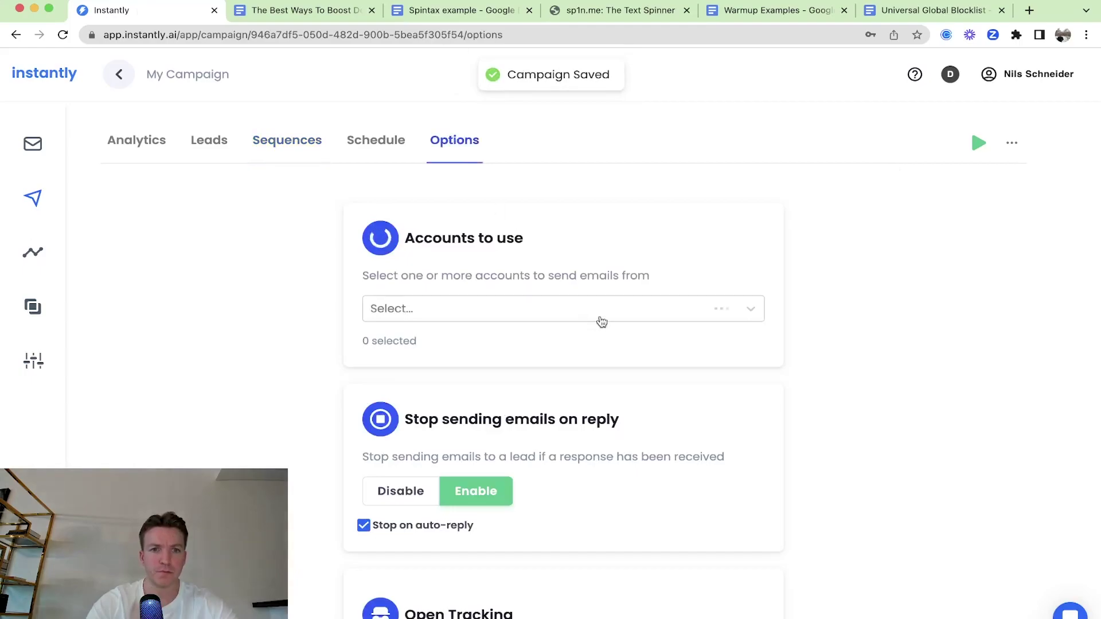
Add ten connected email accounts to the campaign's Accounts to use list.
left_click(681, 312)
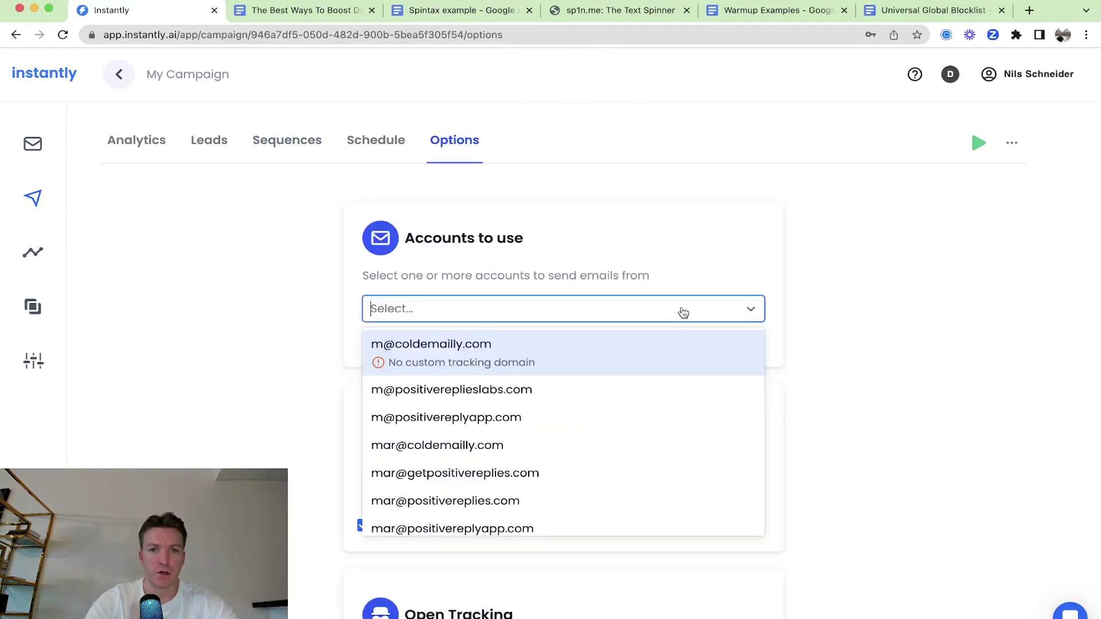
left_click(521, 423)
left_click(525, 452)
left_click(525, 453)
left_click(525, 489)
left_click(525, 493)
left_click(526, 486)
left_click(526, 487)
left_click(539, 537)
left_click(926, 423)
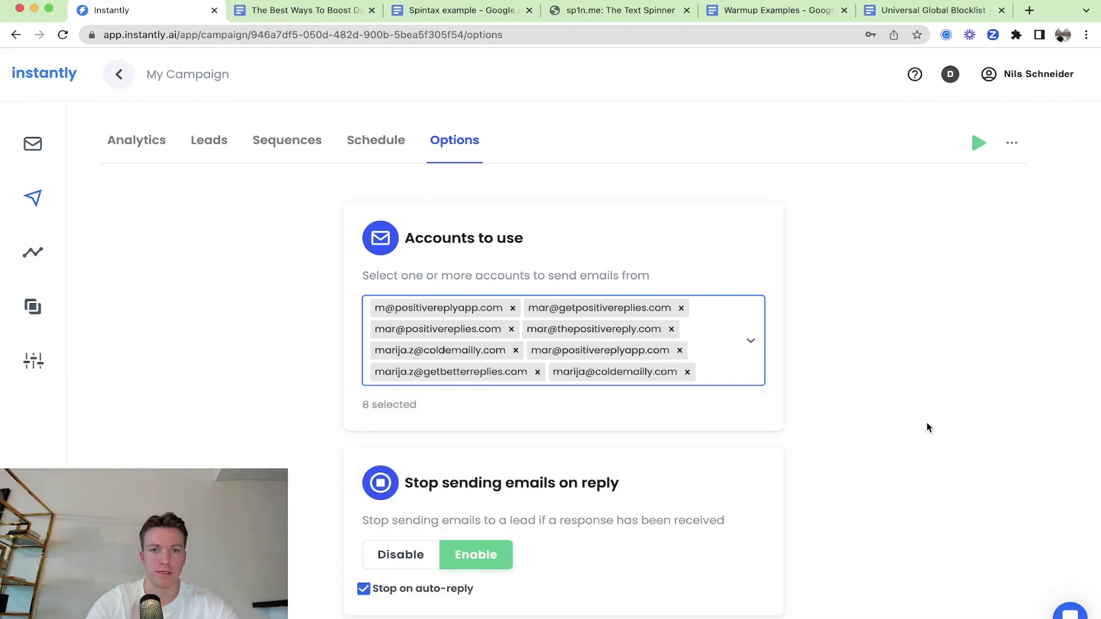
left_click(752, 366)
left_click(562, 528)
left_click(562, 529)
left_click(883, 449)
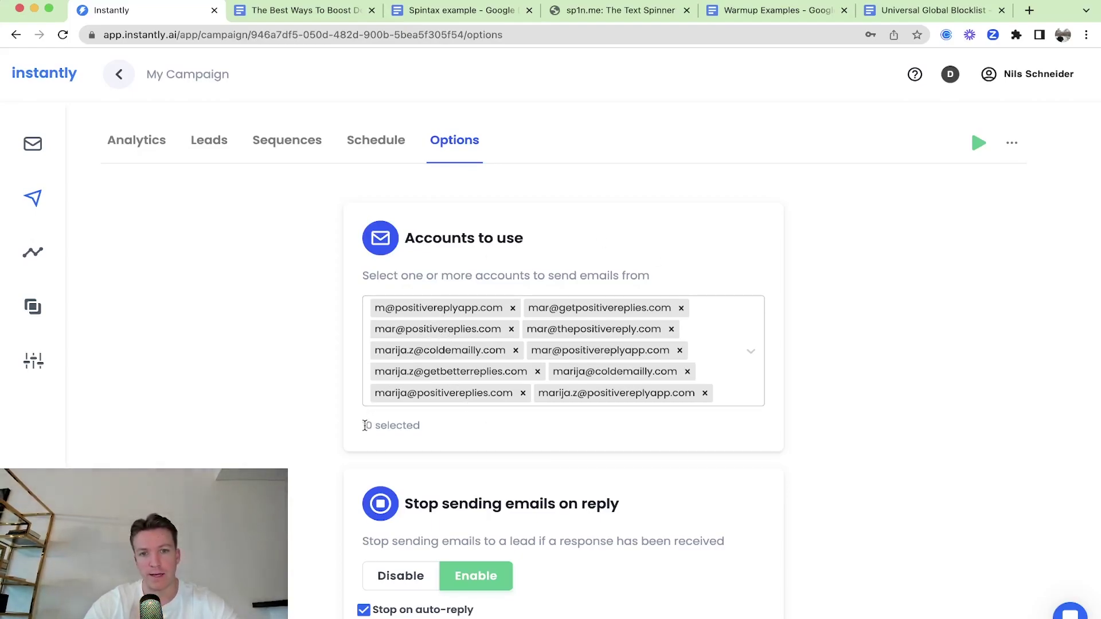
left_click_drag(365, 425, 408, 425)
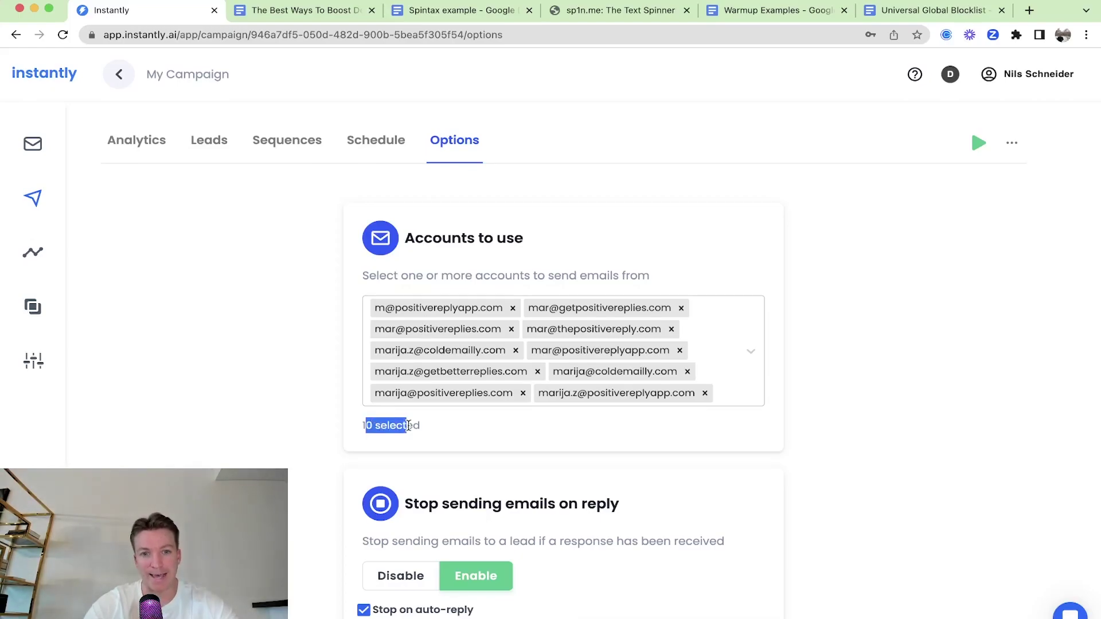
left_click(361, 426)
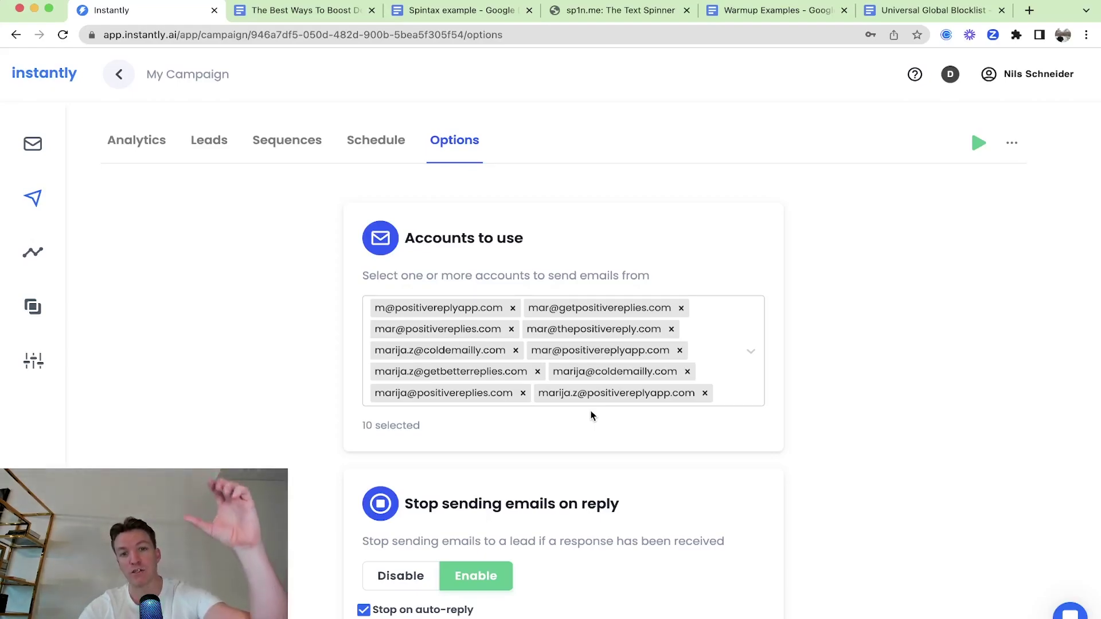
Mark the Warmup point in the outline, then insert a custom saved template into variant A.
left_click(301, 12)
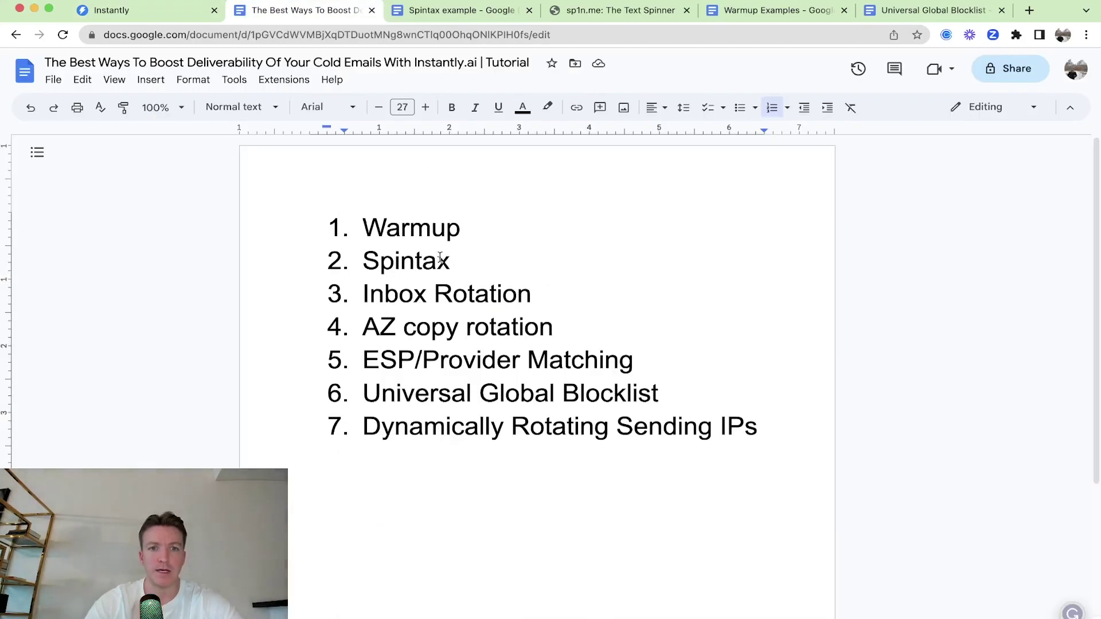
left_click_drag(411, 229, 431, 229)
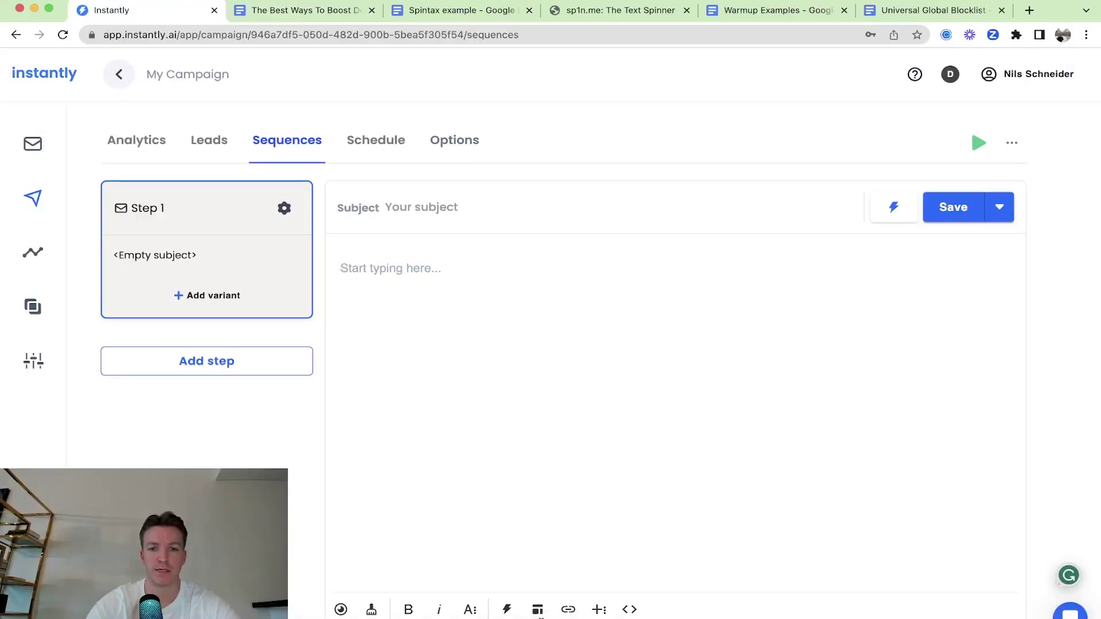
left_click(537, 609)
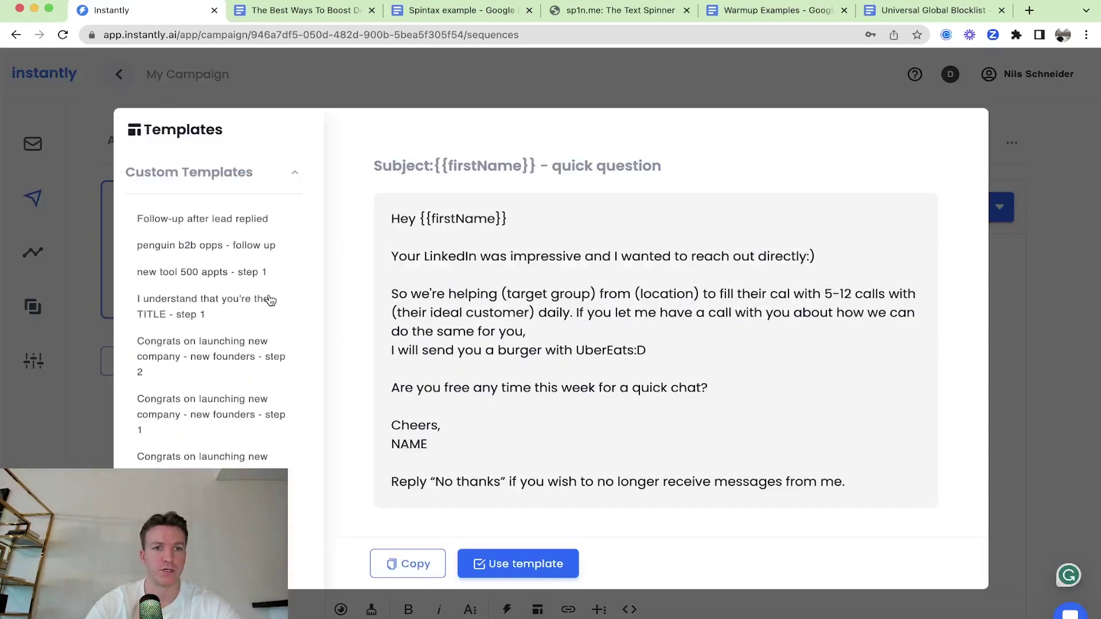
scroll(289, 408, "down", 5)
scroll(290, 411, "up", 3)
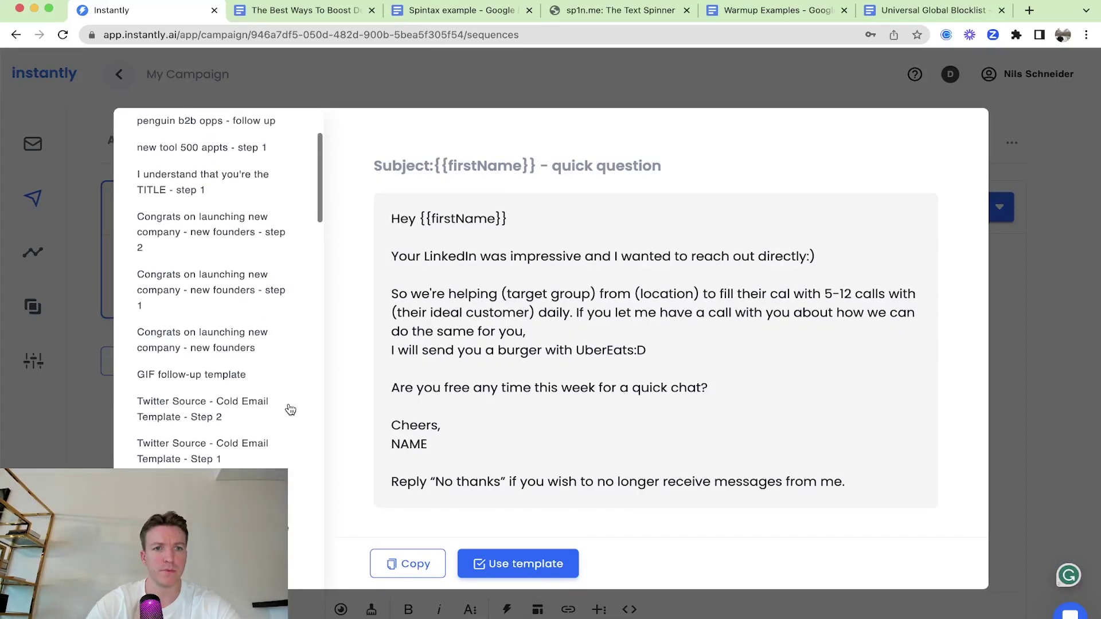
left_click(250, 352)
left_click(526, 568)
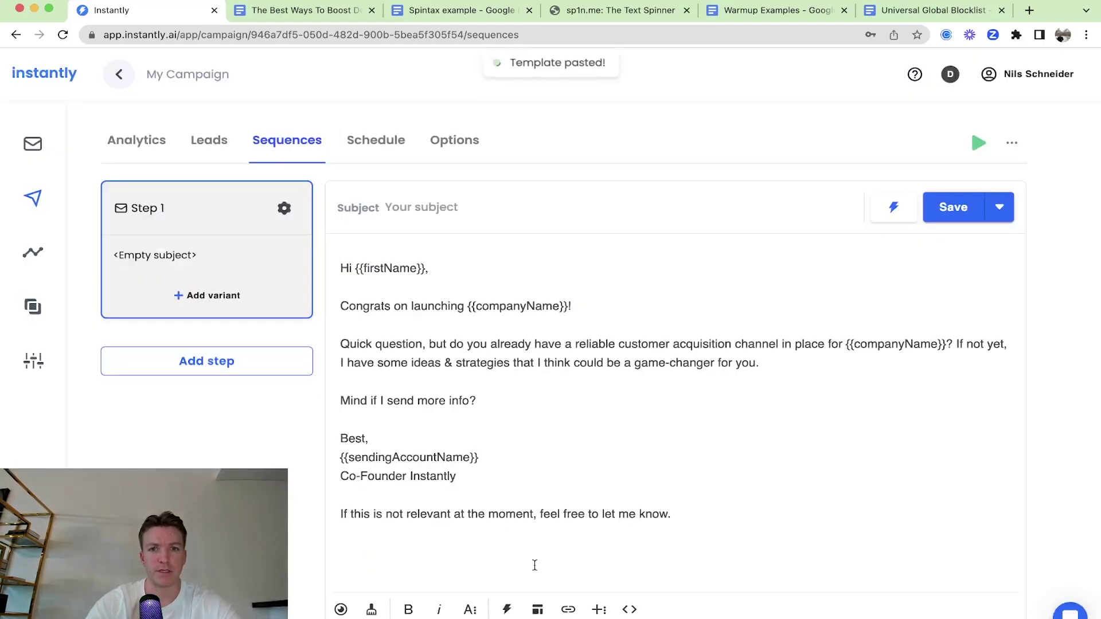
Add variants B and C, fill B with the in-charge-of-growth template, and save.
left_click(209, 295)
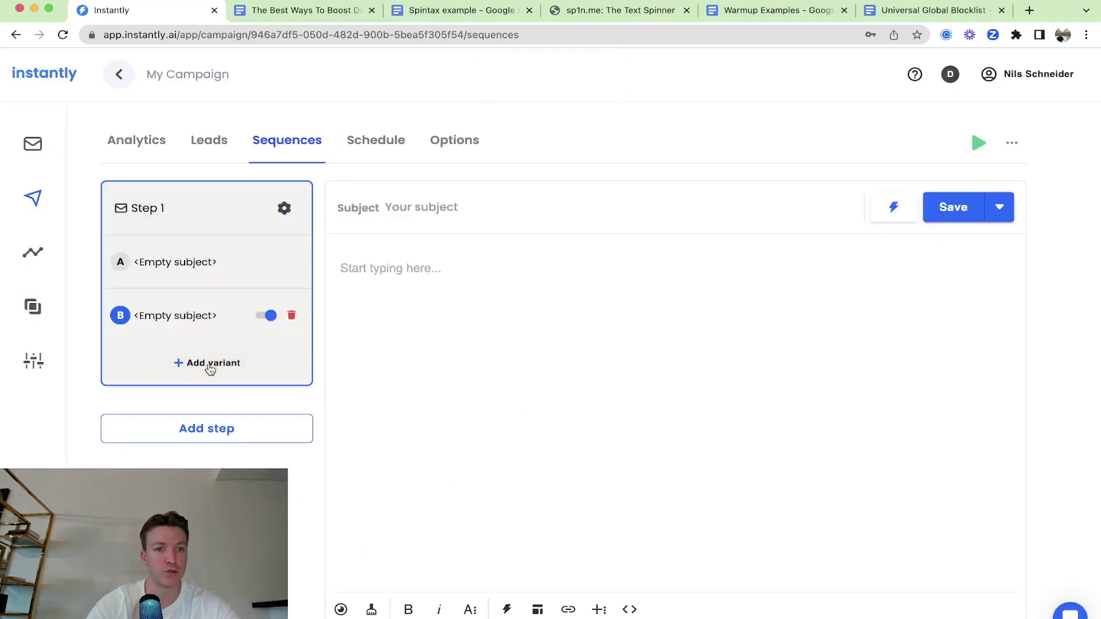
left_click(209, 362)
left_click(172, 262)
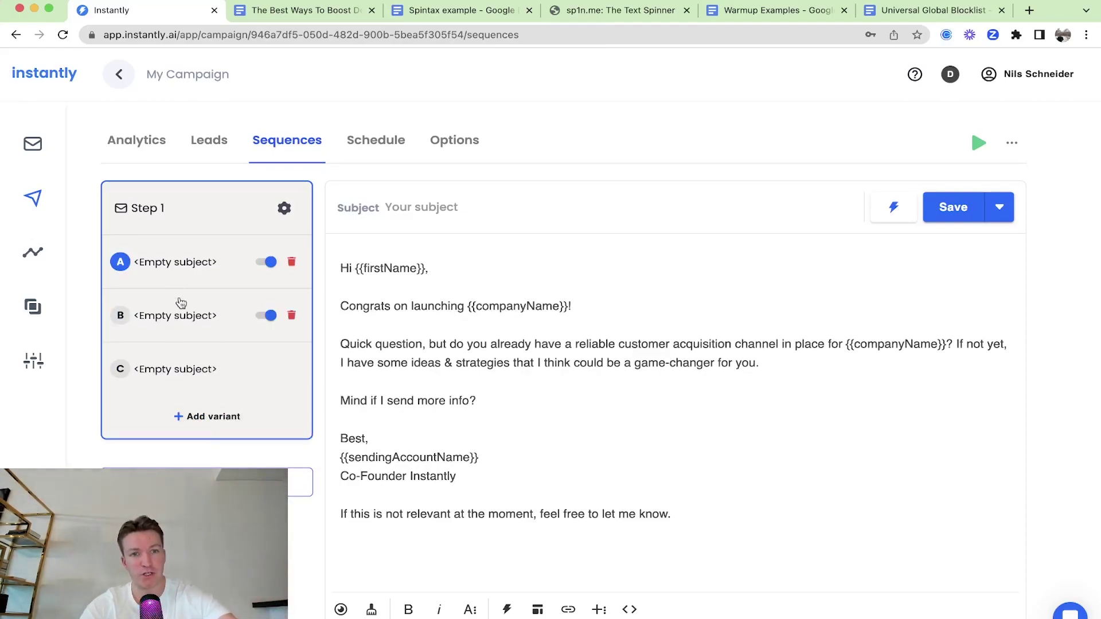
left_click(186, 316)
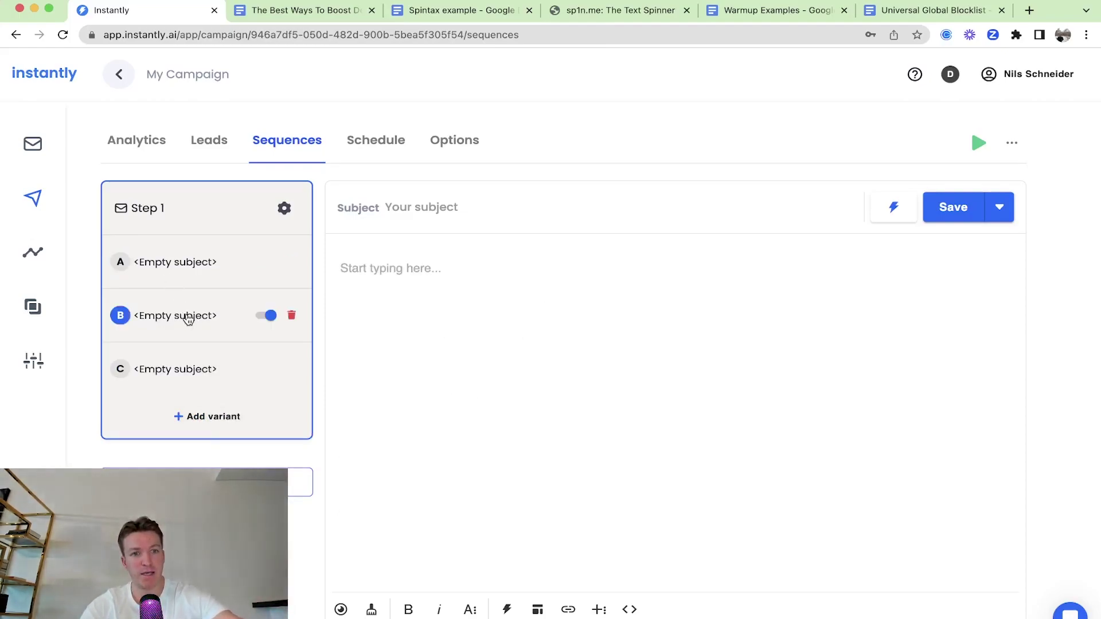
left_click(537, 610)
left_click(228, 311)
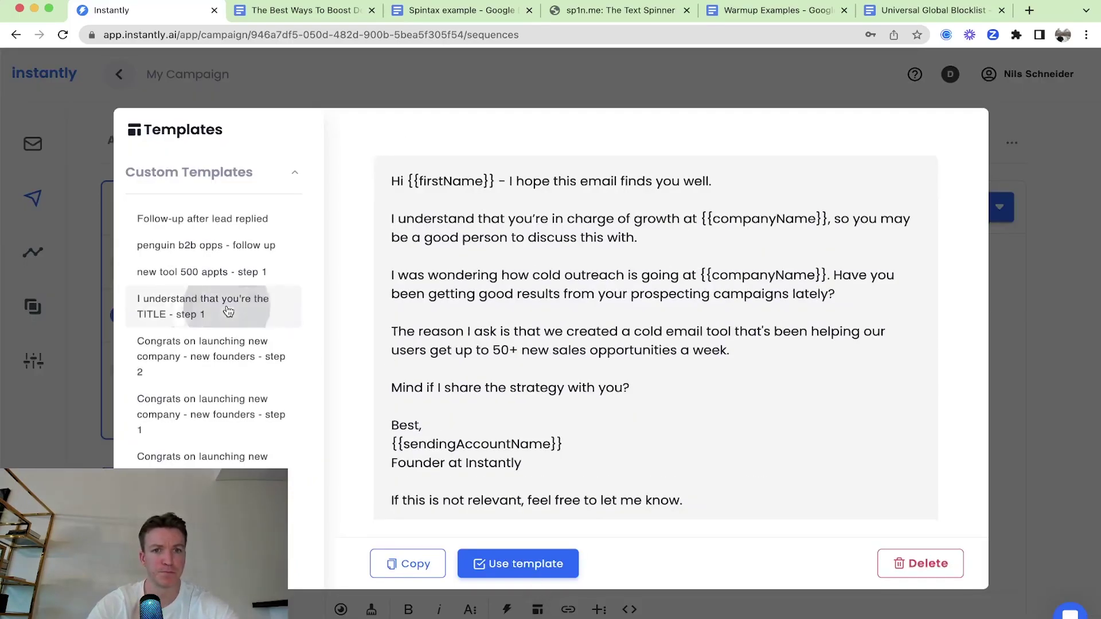
left_click(485, 563)
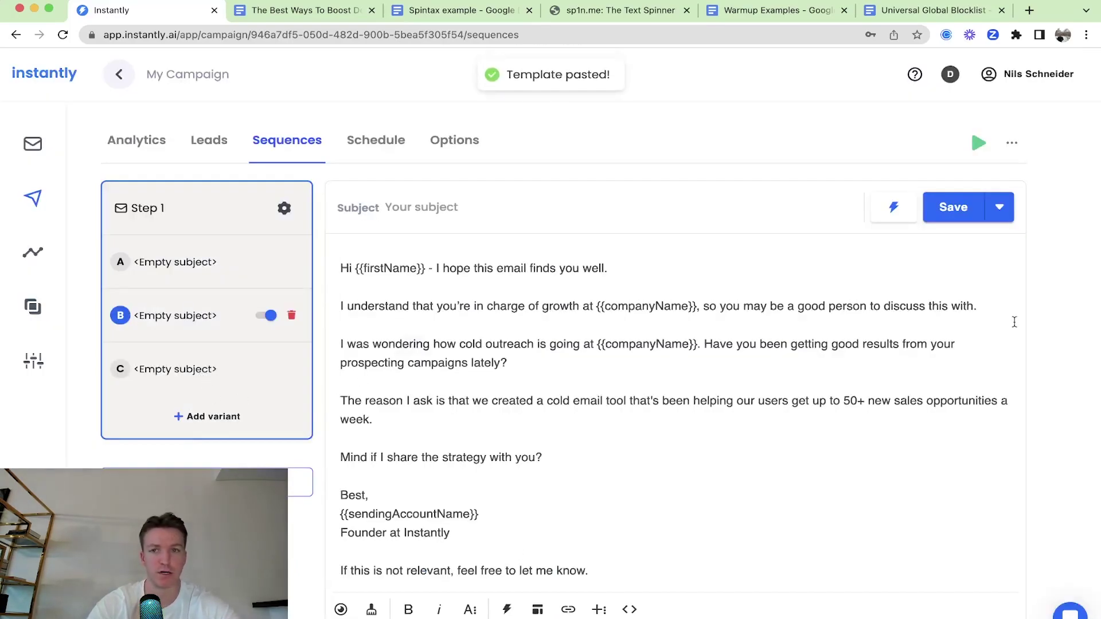
left_click(952, 207)
Fill variant C with the 'Twitter Source - Cold Email Template - Step 1' template and save.
left_click(212, 370)
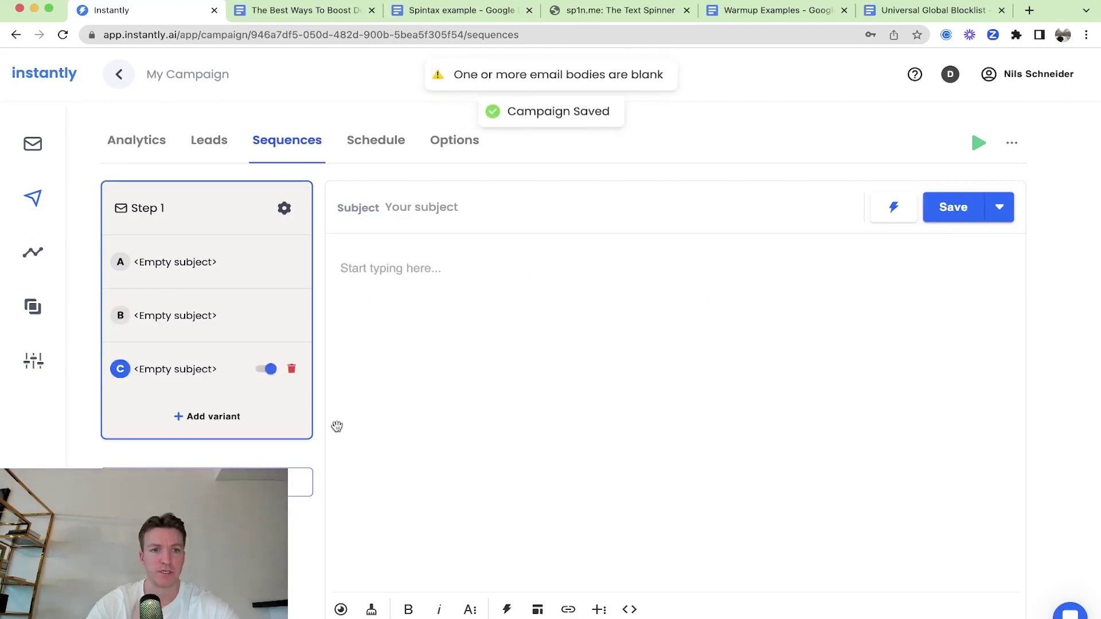
left_click(538, 610)
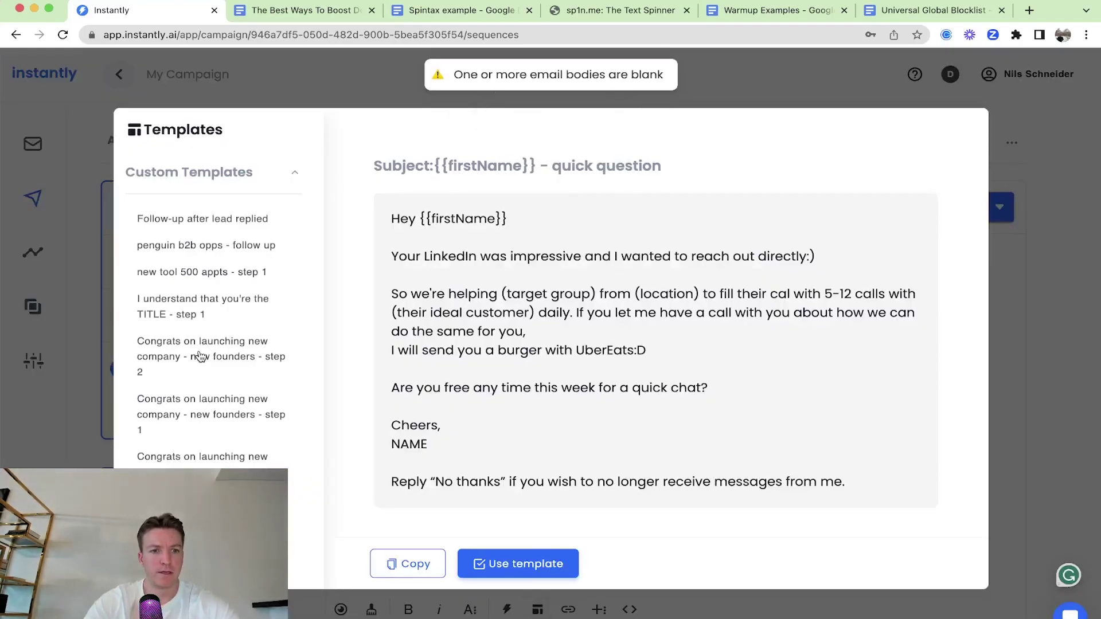
scroll(199, 358, "down", 5)
left_click(201, 433)
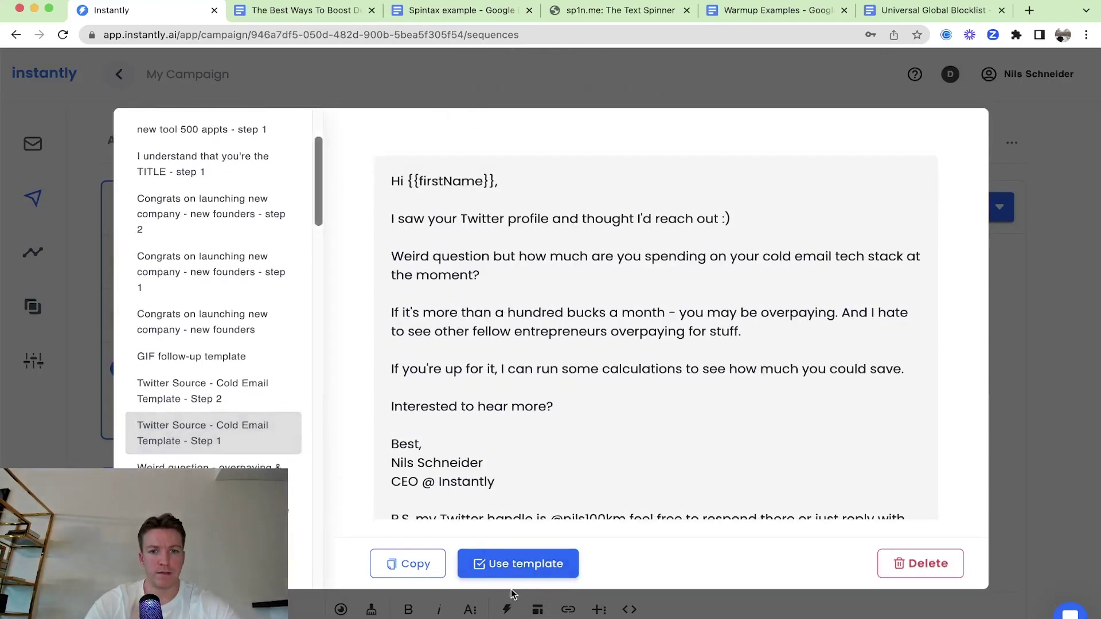
left_click(499, 563)
left_click(977, 196)
Add extra variants D and E, then delete them, leaving only A, B and C.
left_click(184, 274)
left_click(178, 317)
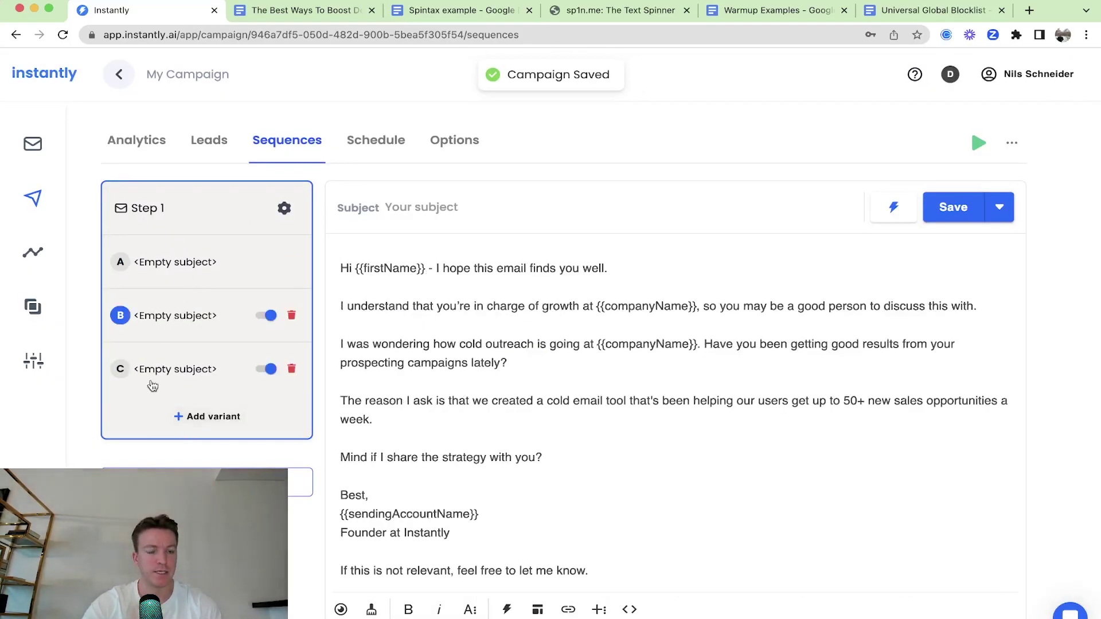
left_click(201, 417)
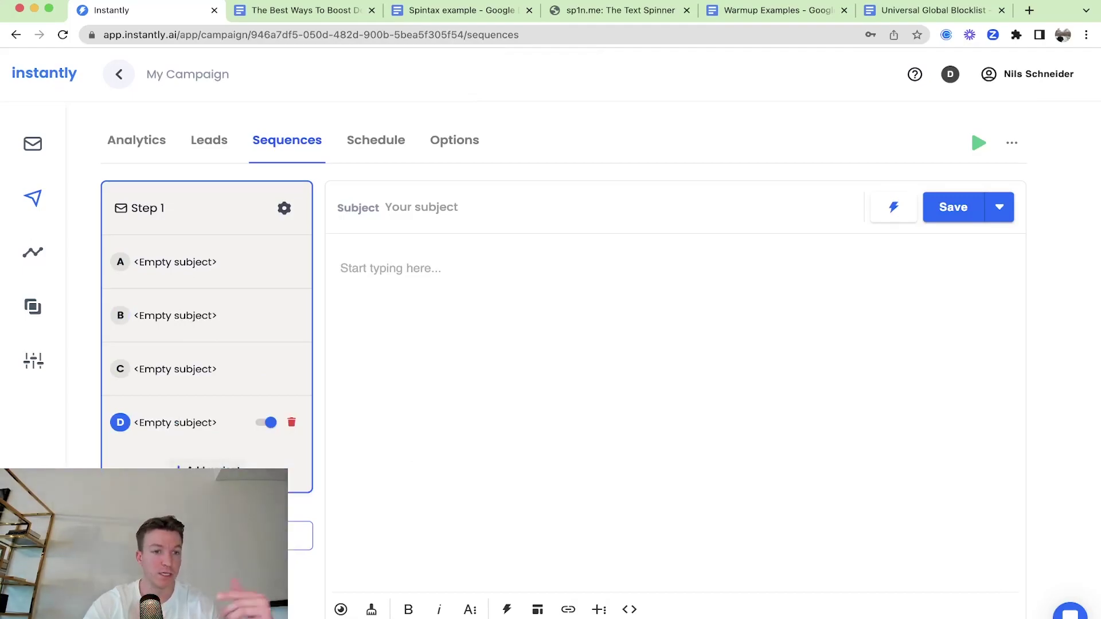
left_click(212, 469)
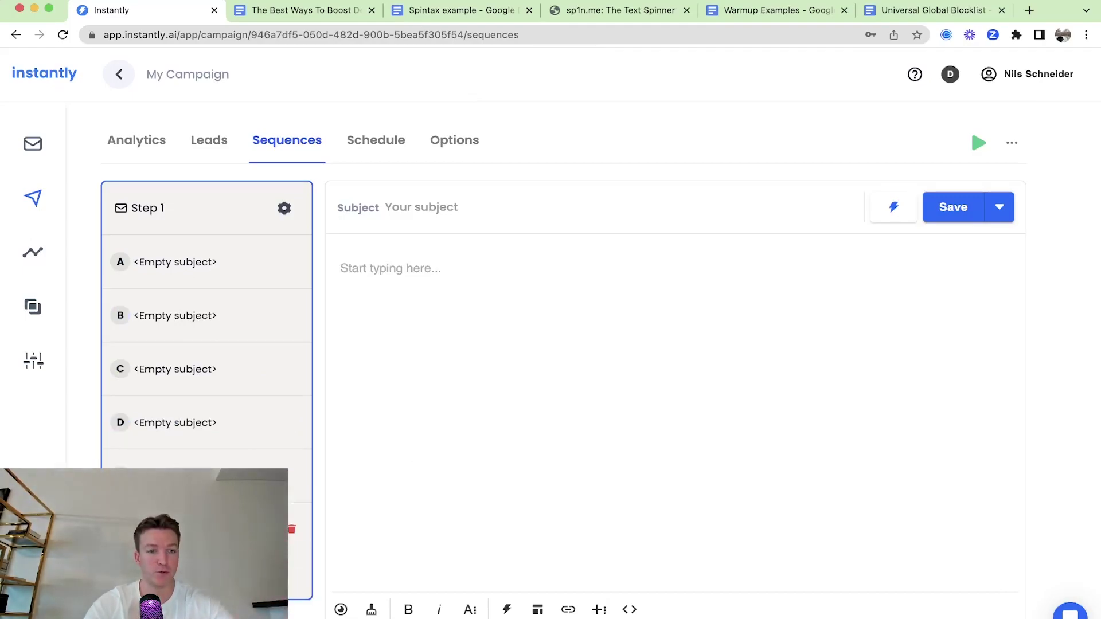
left_click(292, 529)
left_click(518, 372)
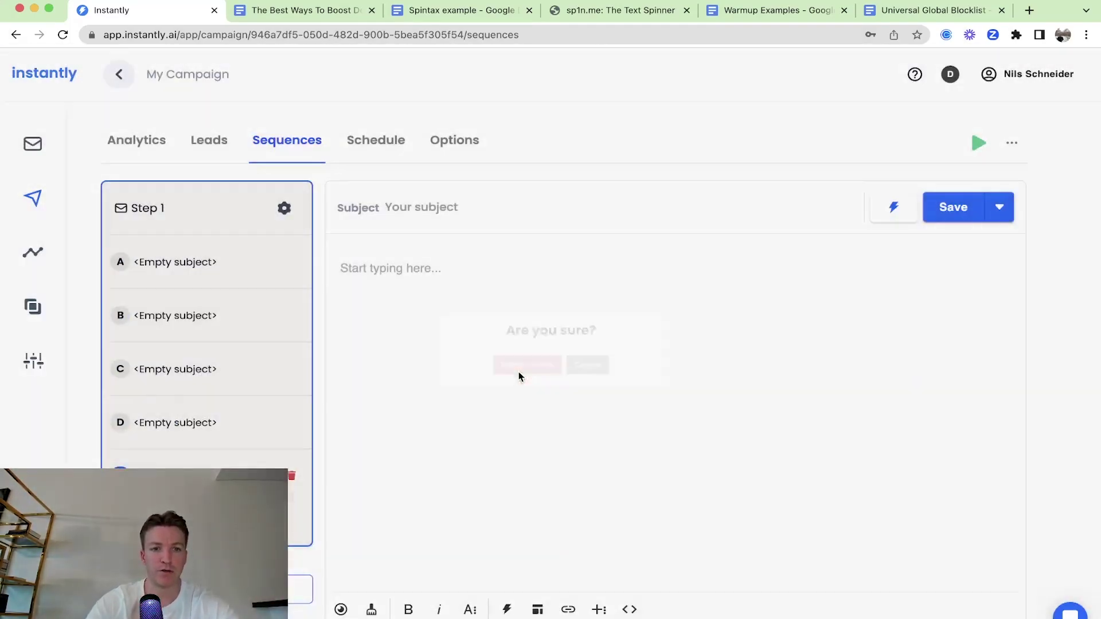
left_click(291, 476)
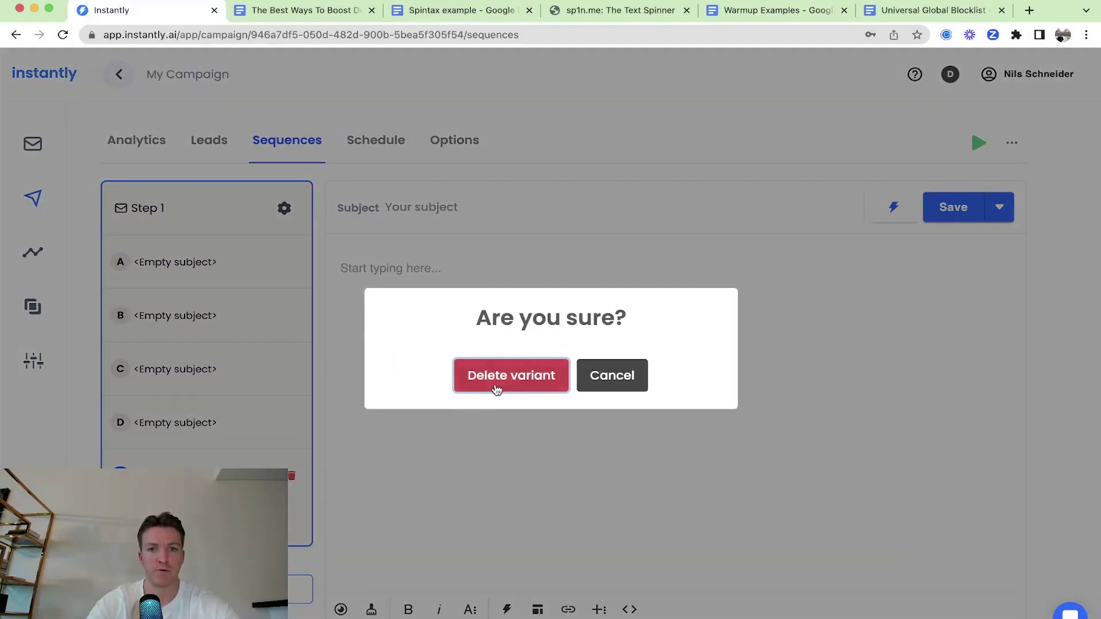
left_click(510, 376)
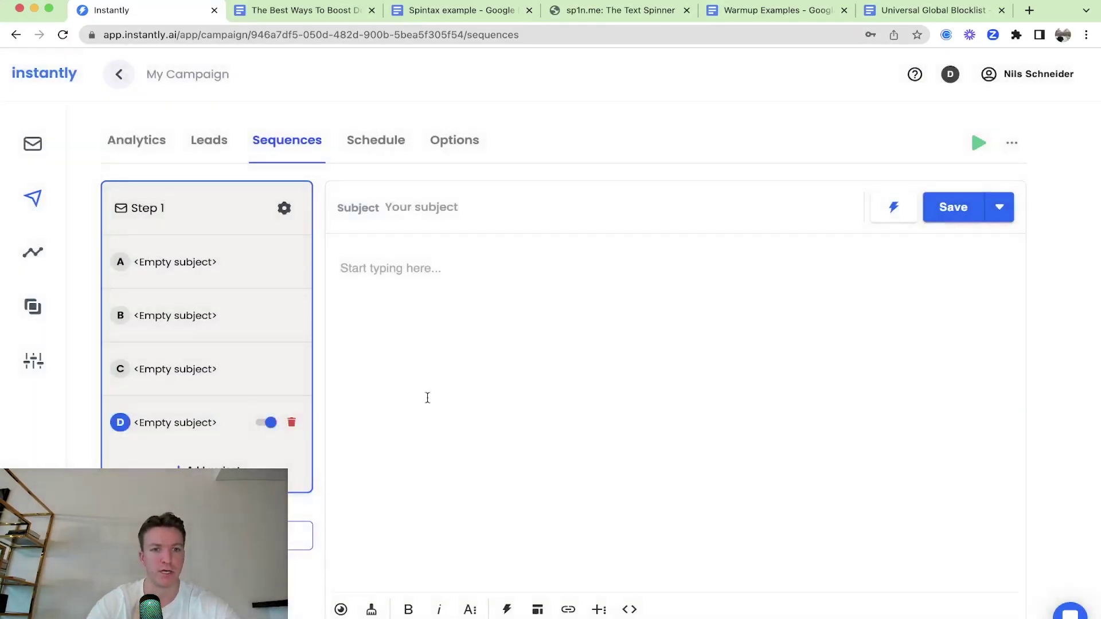
left_click(291, 422)
left_click(535, 384)
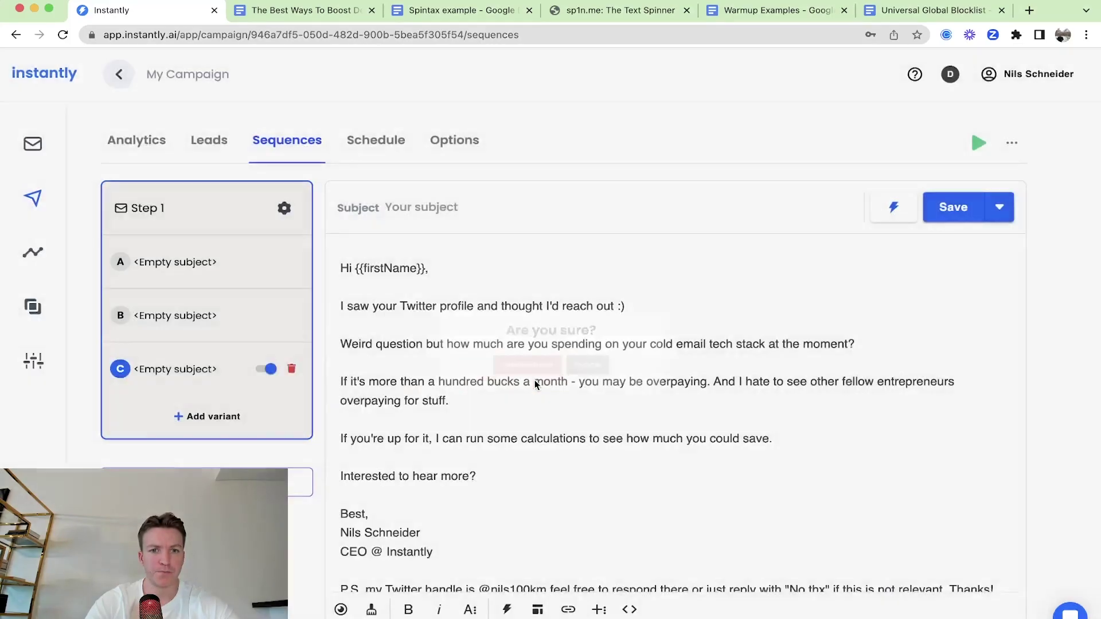
Review the bodies of variants A and C, ending on variant A's email.
left_click(176, 265)
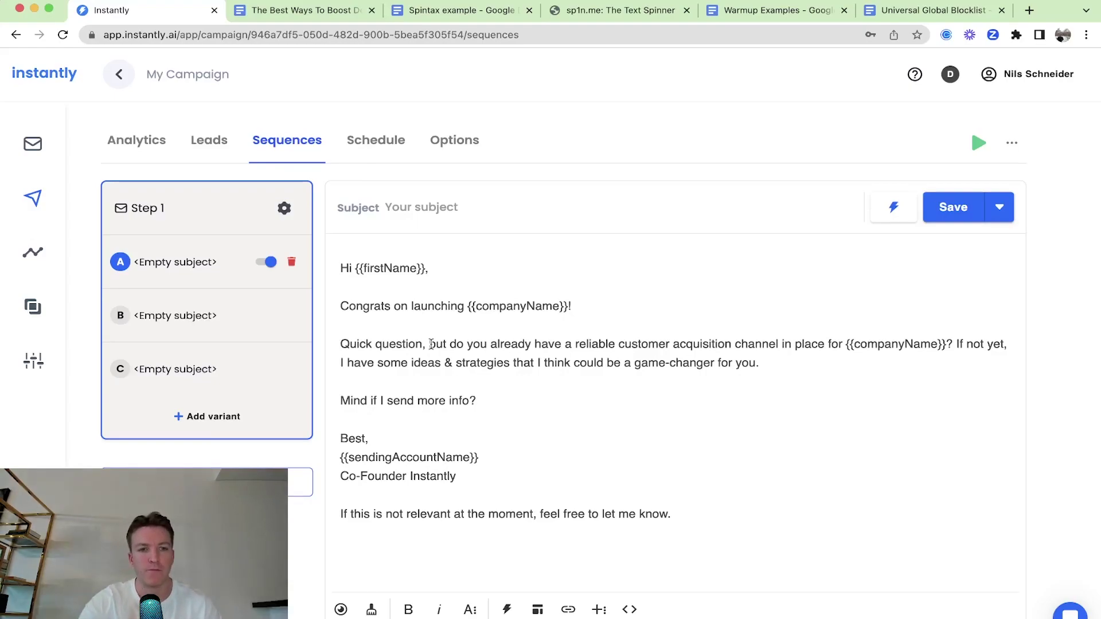
left_click(139, 369)
left_click(175, 273)
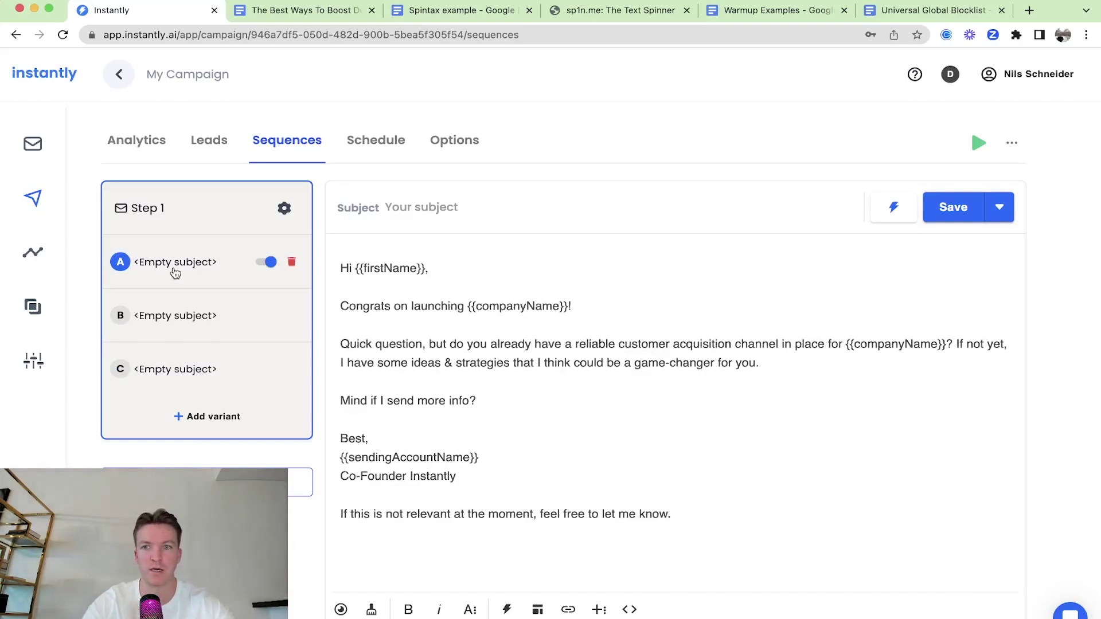
mouse_move(180, 340)
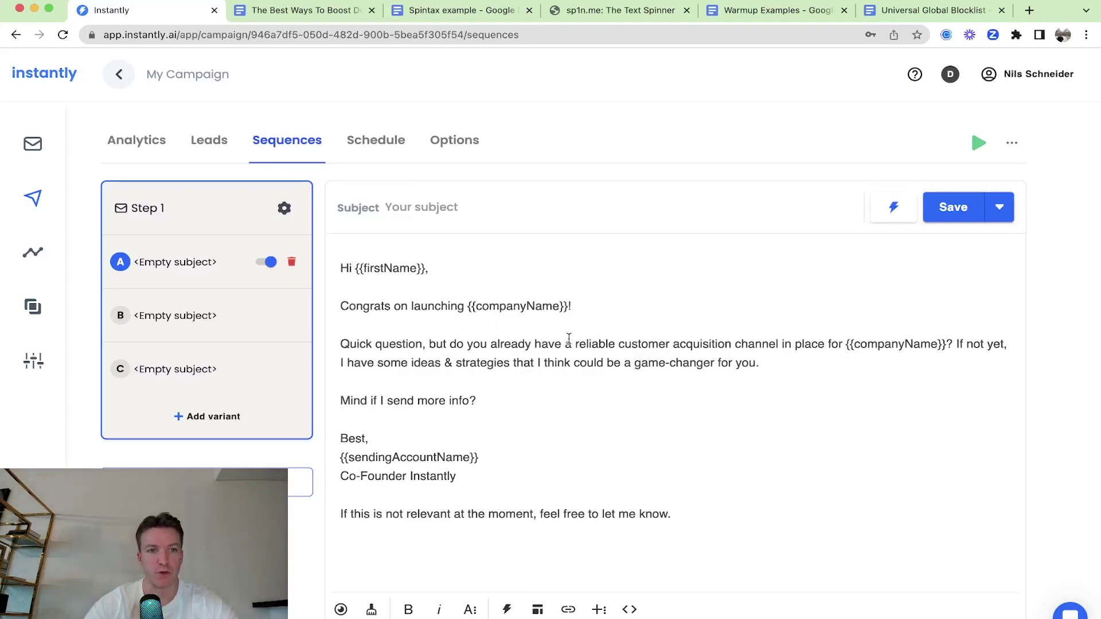
Highlight outline item 4, 'AZ copy rotation', then deselect it.
left_click(332, 10)
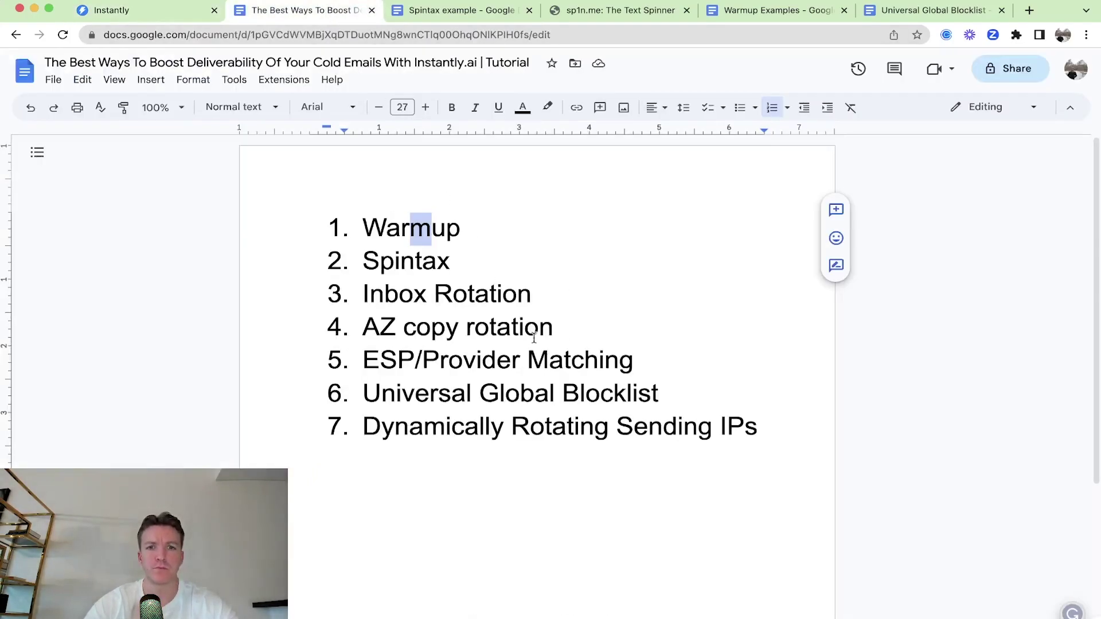
left_click_drag(364, 327, 596, 325)
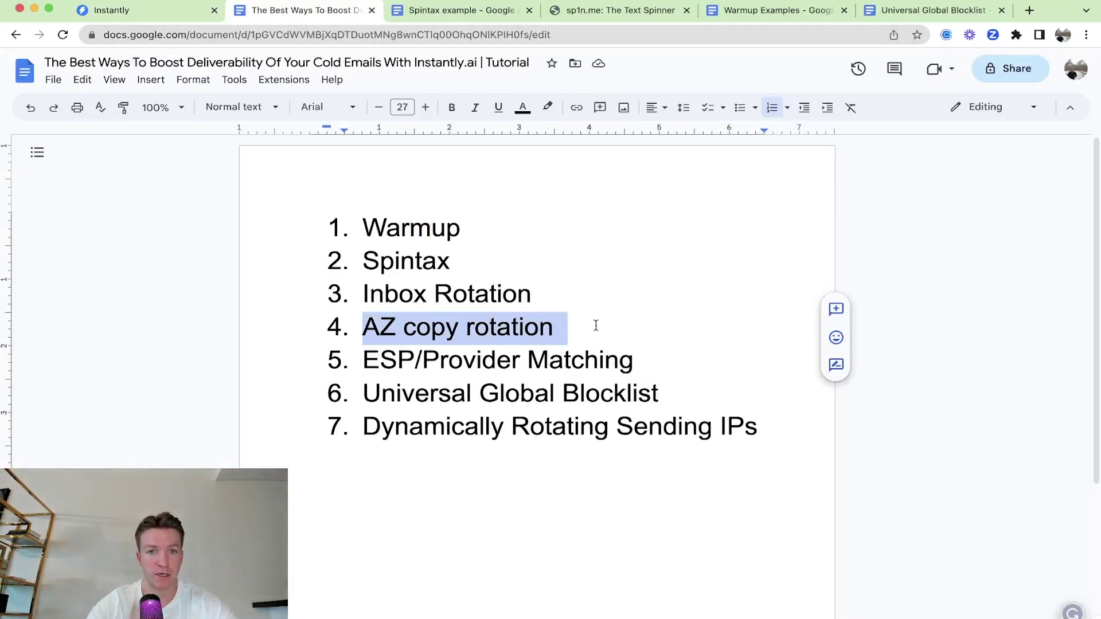
left_click(595, 325)
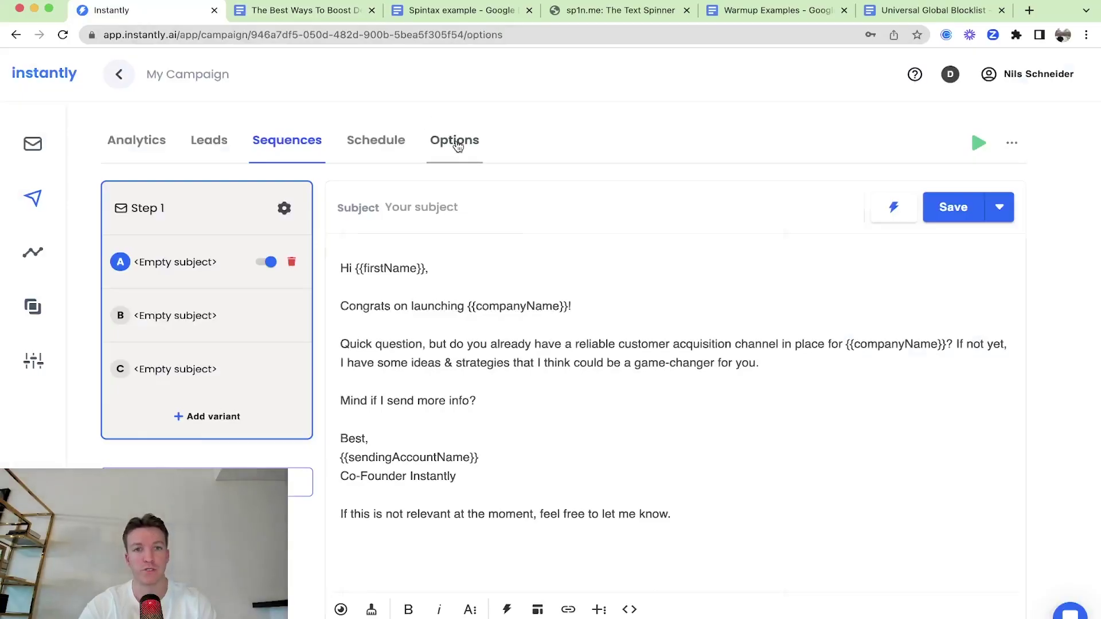
Open My Campaign's options and expand the advanced options down to Provider Matching, left off.
left_click(455, 141)
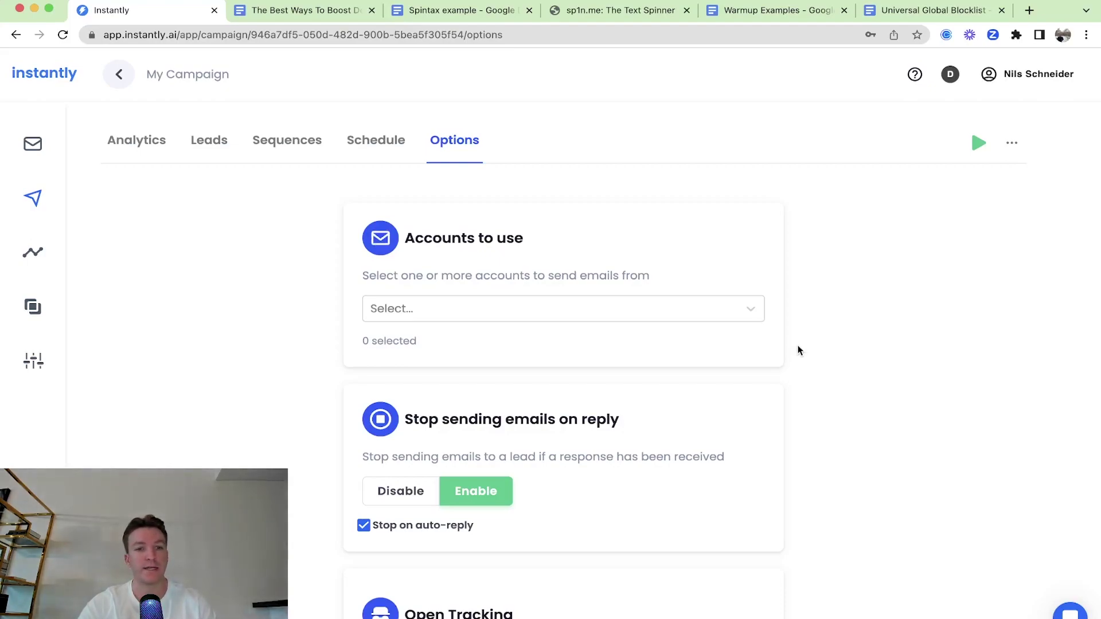
scroll(798, 350, "down", 2)
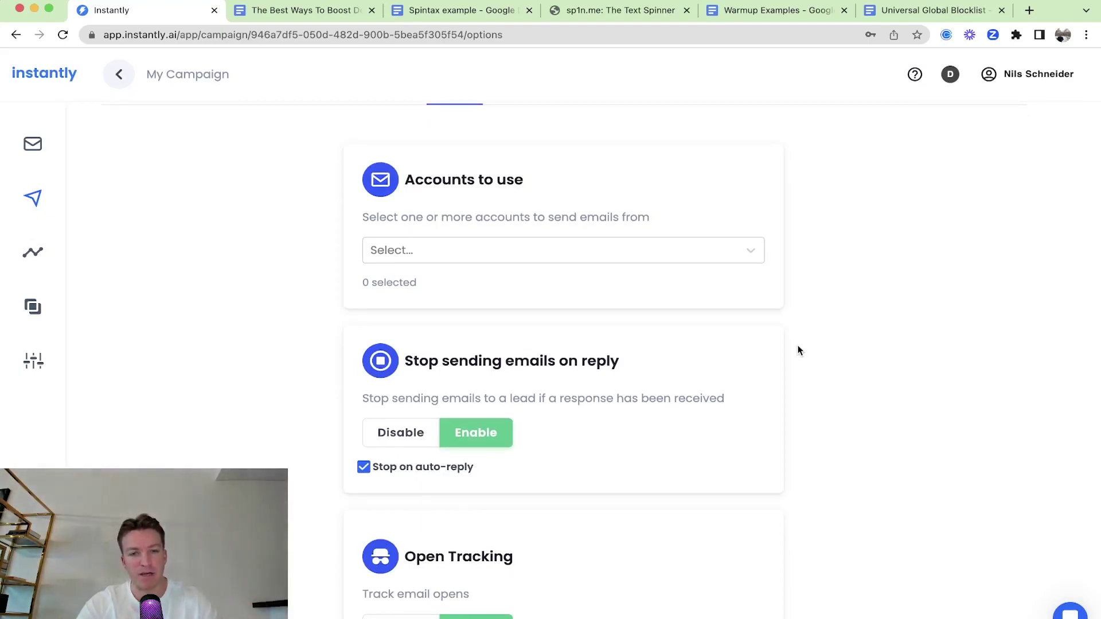
scroll(798, 351, "down", 2)
scroll(798, 350, "down", 10)
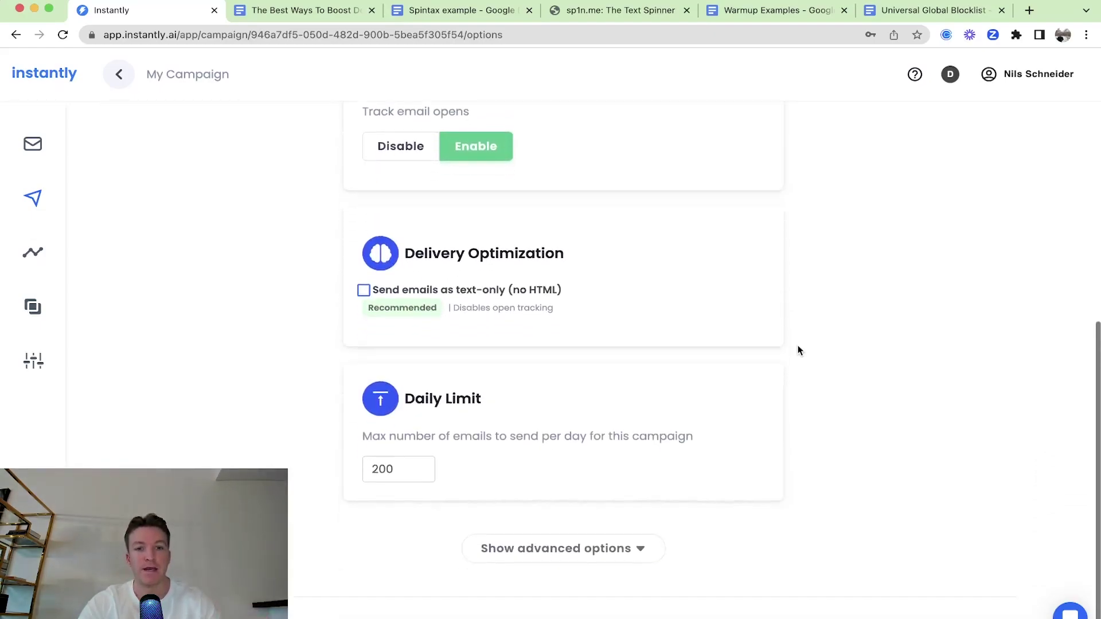
left_click(633, 496)
scroll(806, 424, "down", 10)
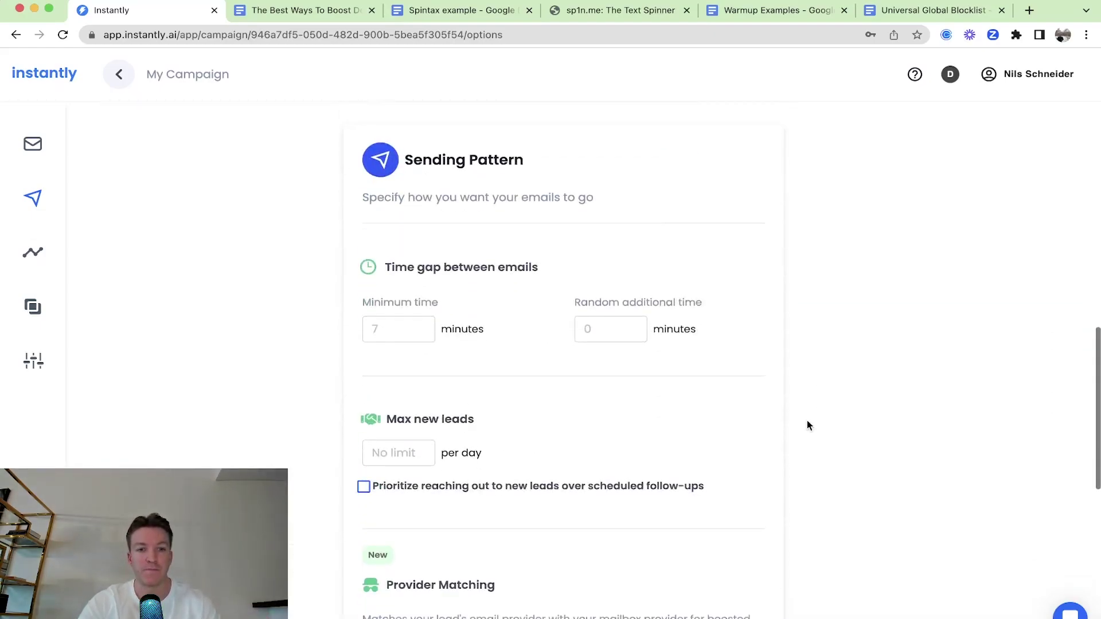
scroll(807, 424, "down", 5)
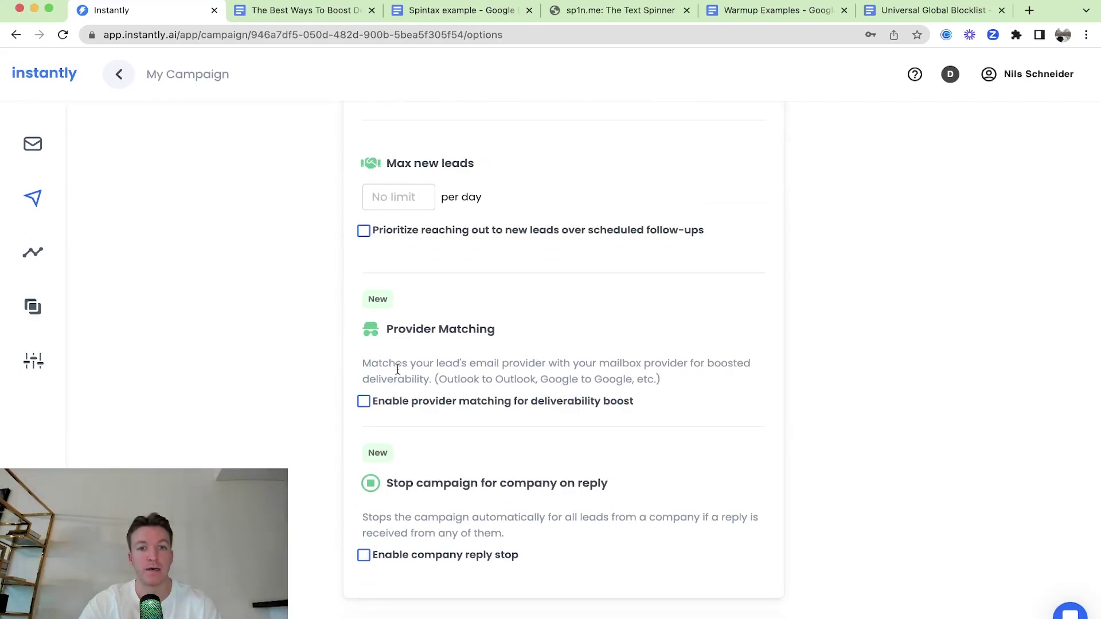
left_click_drag(396, 363, 570, 364)
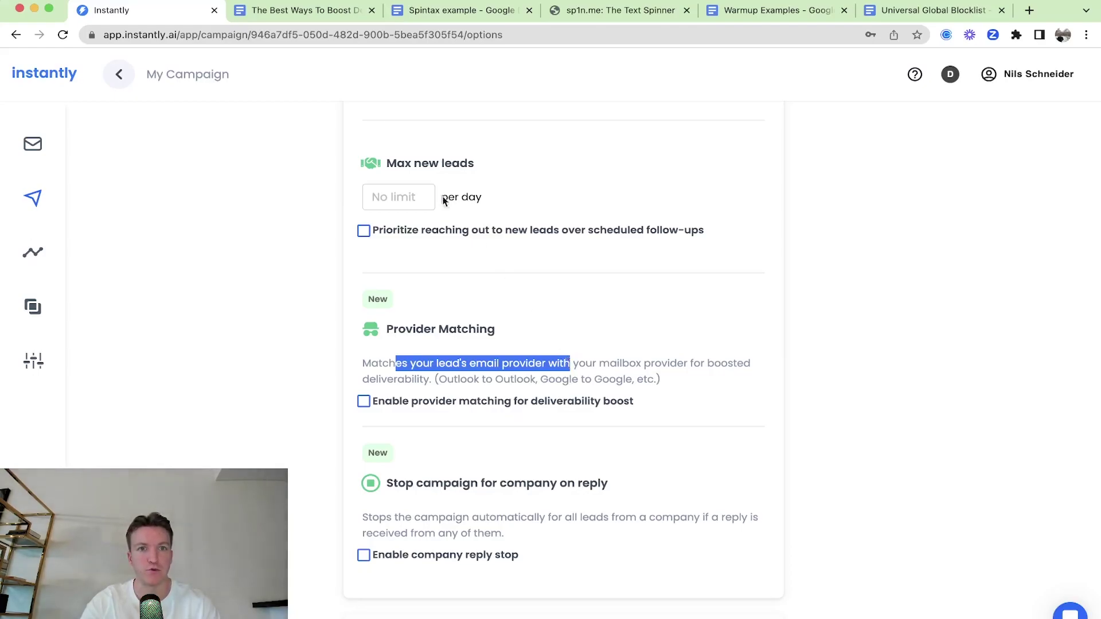
Highlight outline item 5, ESP/Provider Matching, then highlight the blocklist doc's unsolicited-email passage.
left_click(321, 12)
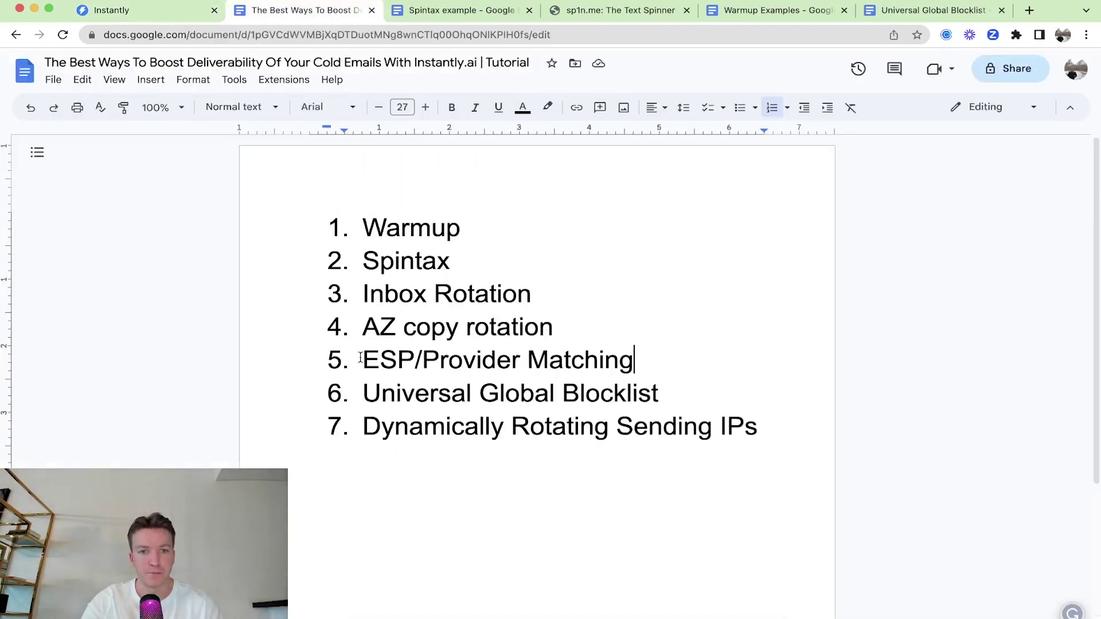
left_click_drag(363, 359, 636, 350)
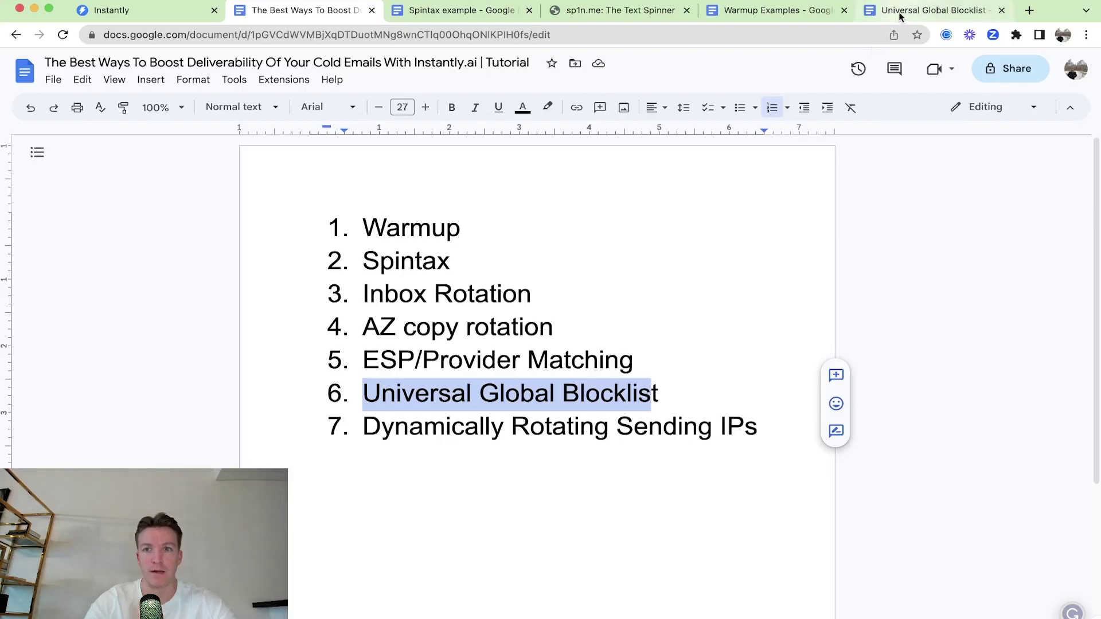
left_click(899, 16)
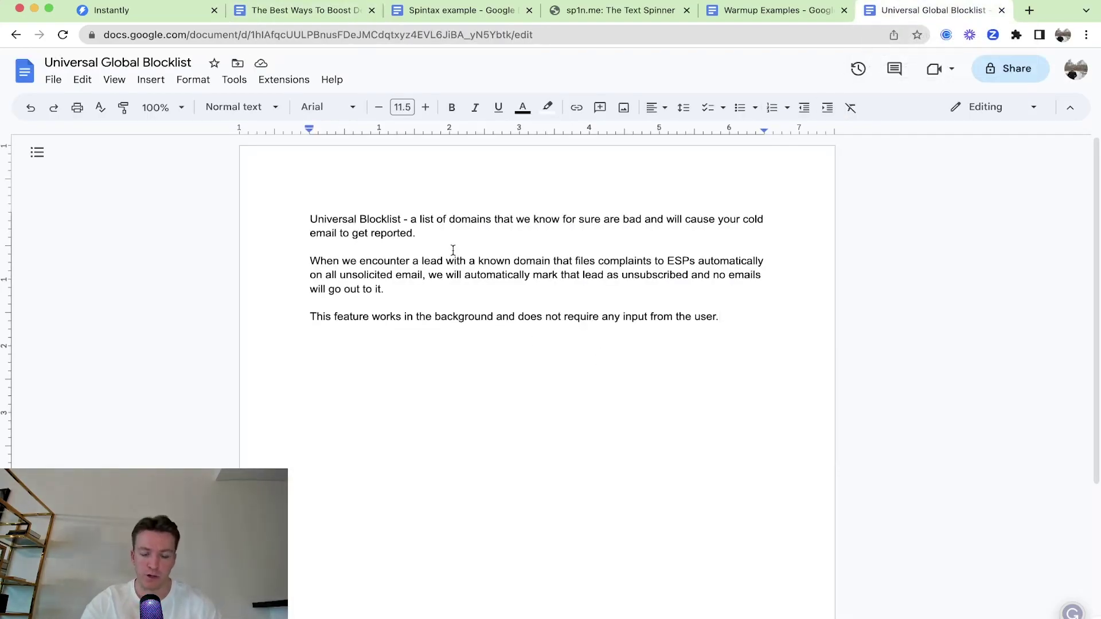
left_click(437, 229)
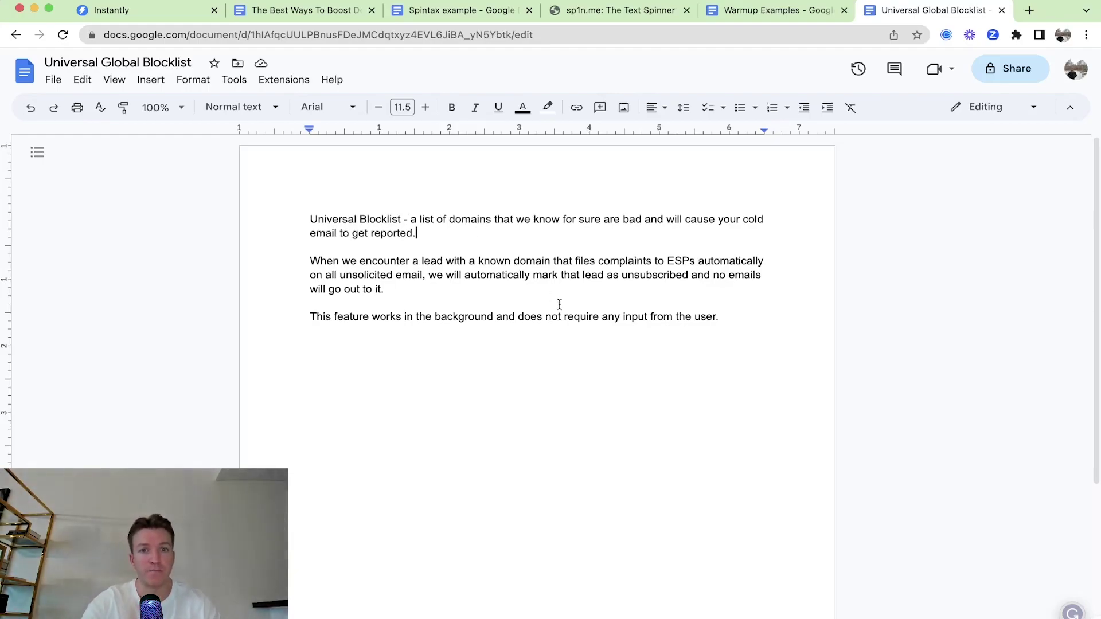
scroll(558, 304, "down", 1)
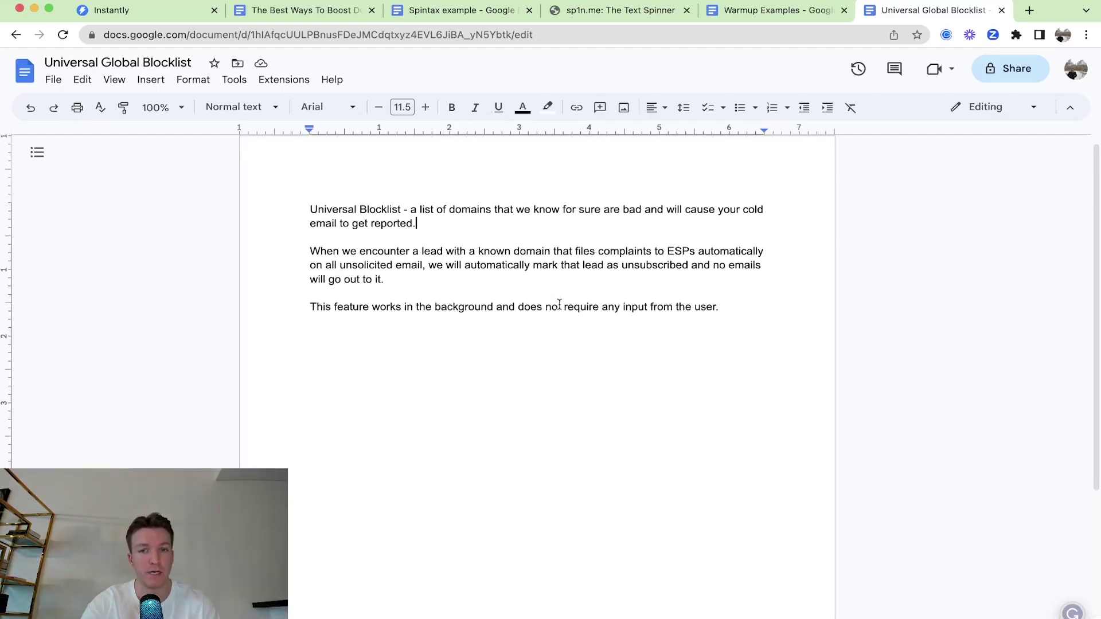
left_click_drag(324, 265, 477, 266)
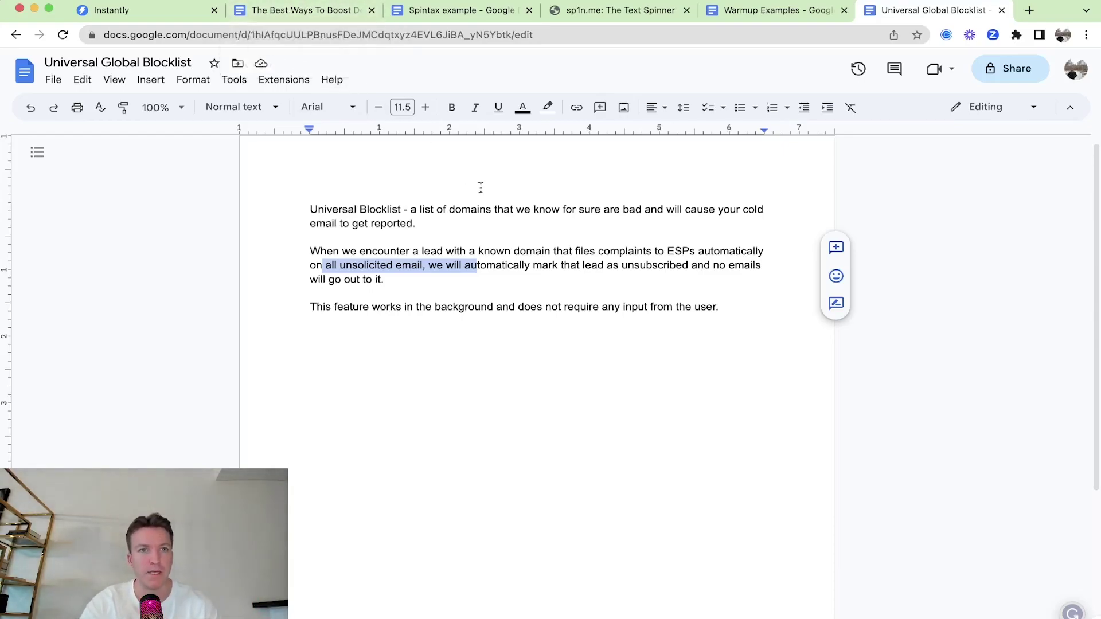
Point out item 7, Dynamically Rotating Sending IPs, in the outline, then return to item 1, Warmup.
left_click(283, 11)
left_click(690, 408)
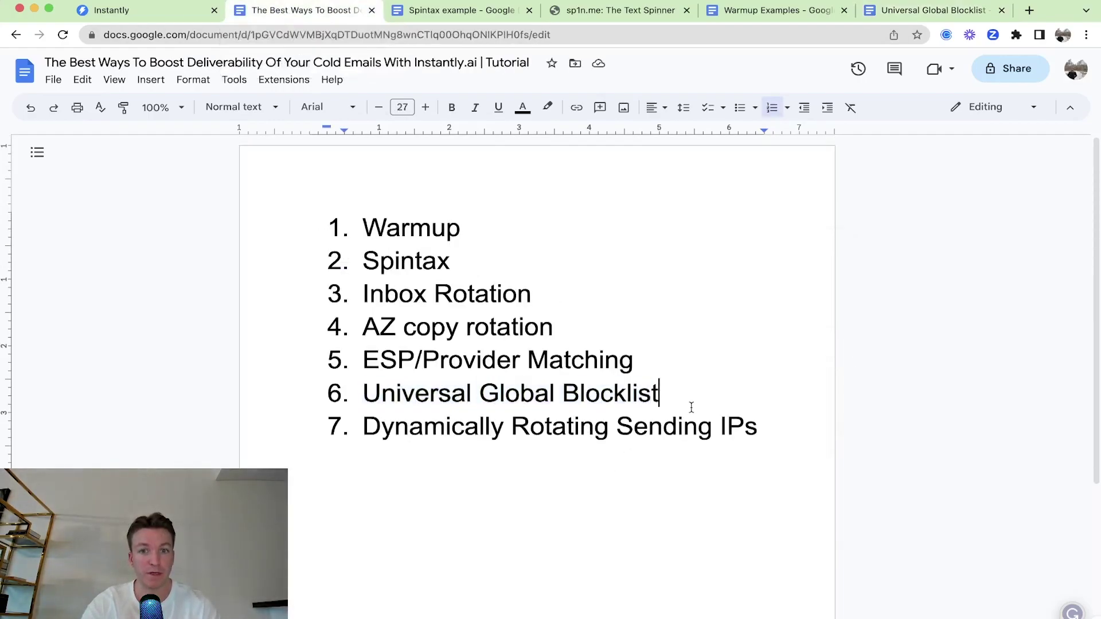
left_click(367, 427)
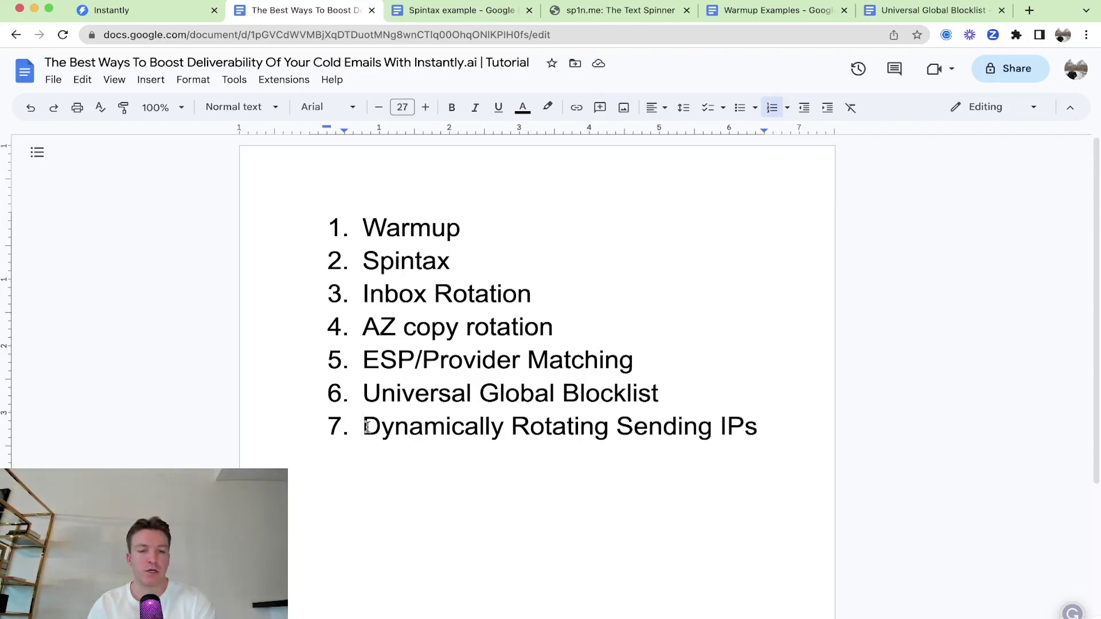
left_click(366, 427)
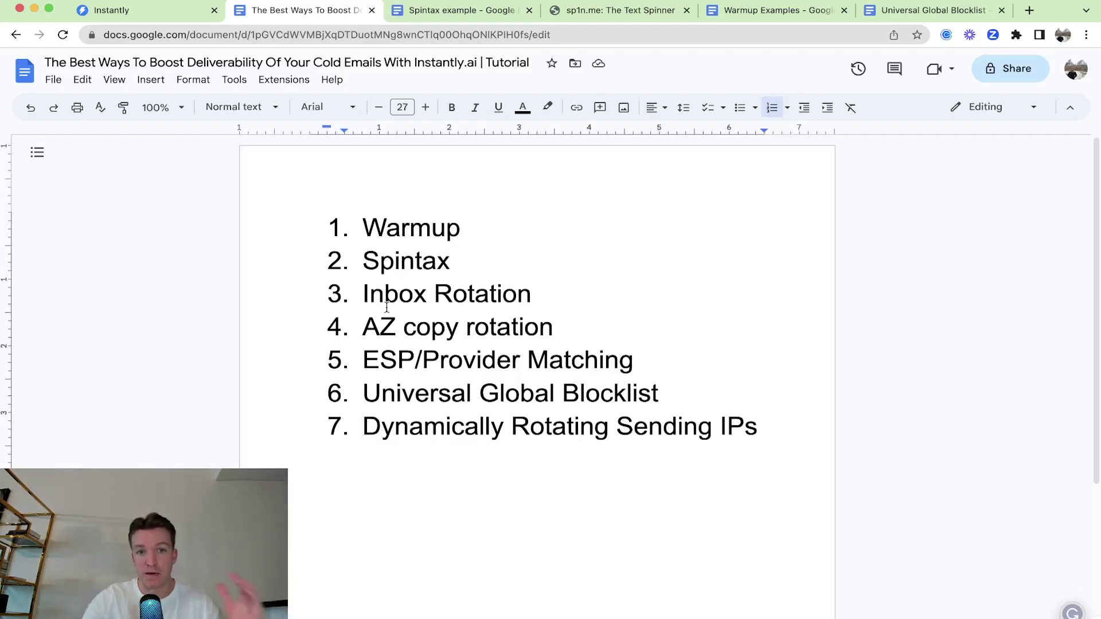
left_click(769, 438)
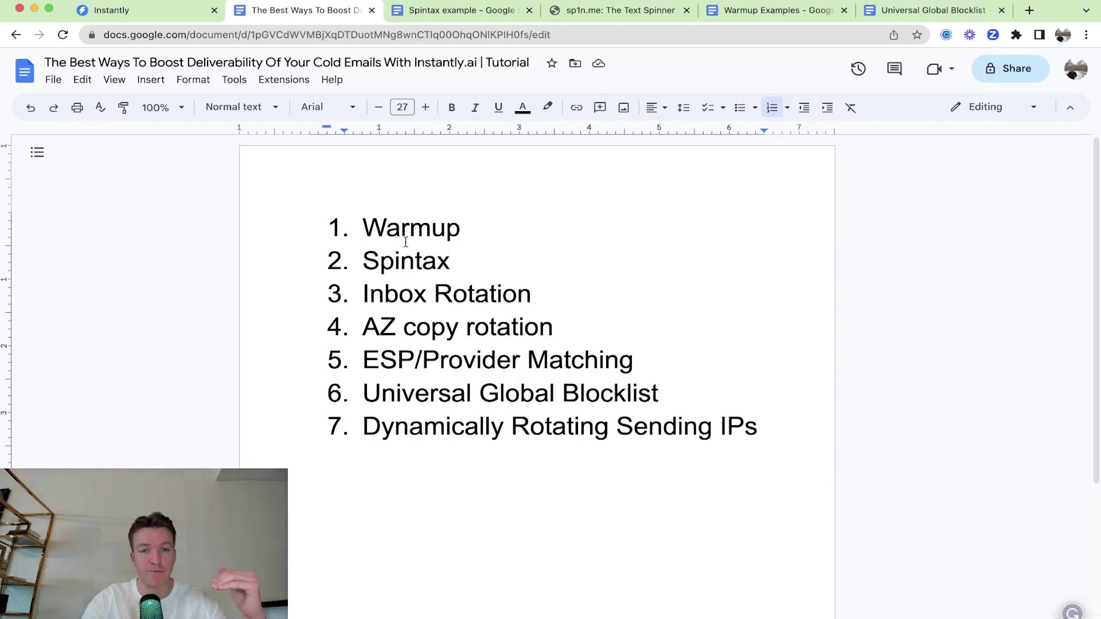
left_click(364, 228)
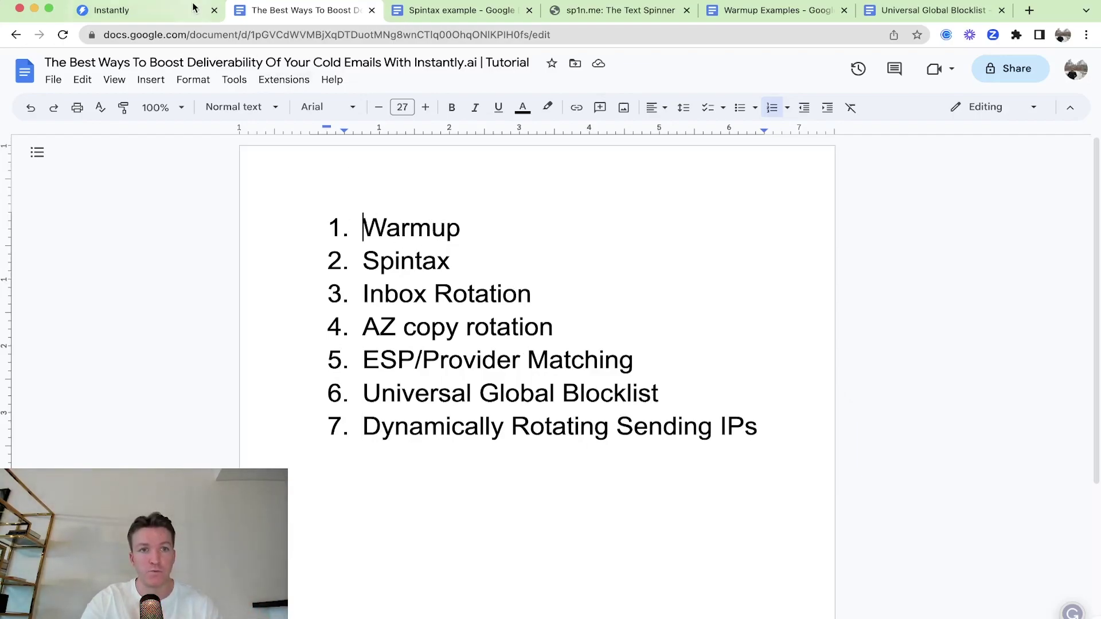
Show the second email account's warmup panel: 149 warmup emails sent, 100% in inbox, rated Superb.
left_click(172, 10)
left_click(45, 145)
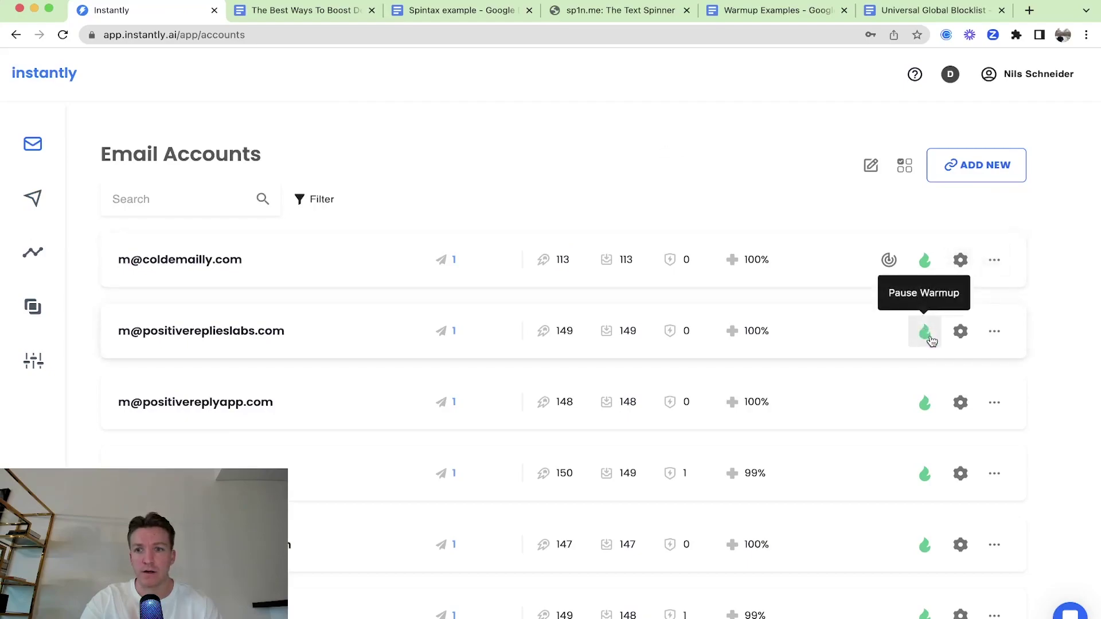
left_click(960, 330)
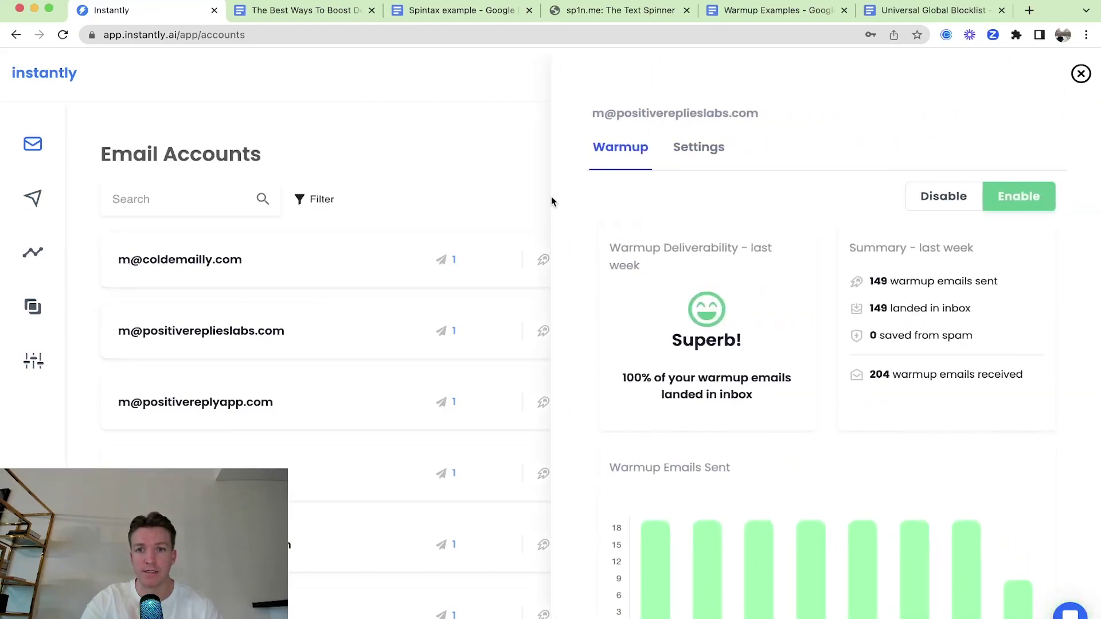
scroll(790, 438, "down", 1)
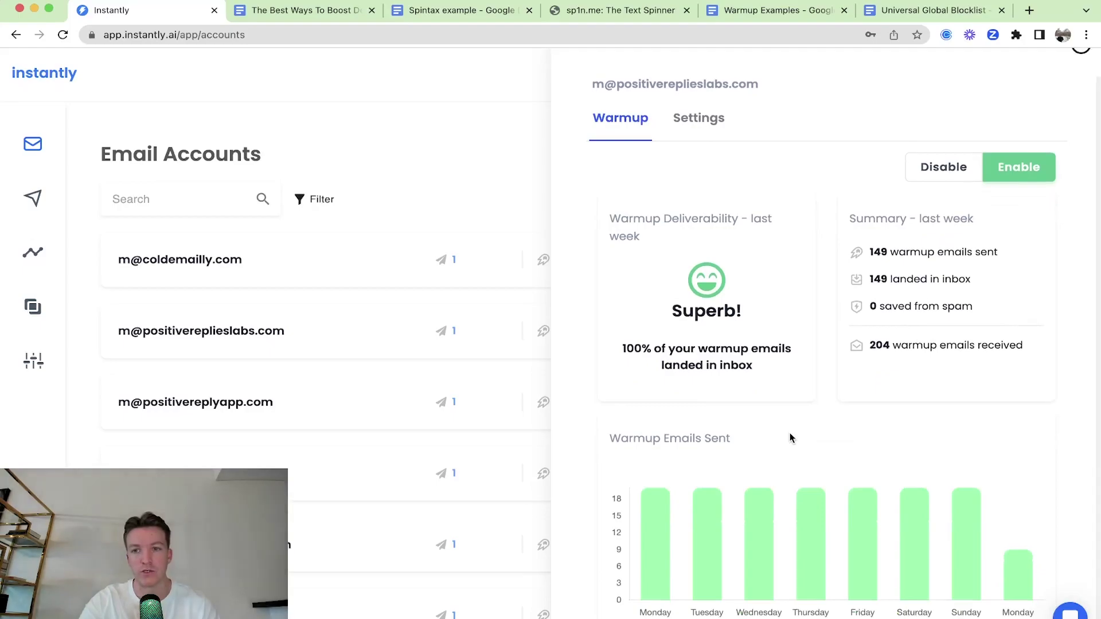
scroll(790, 438, "up", 1)
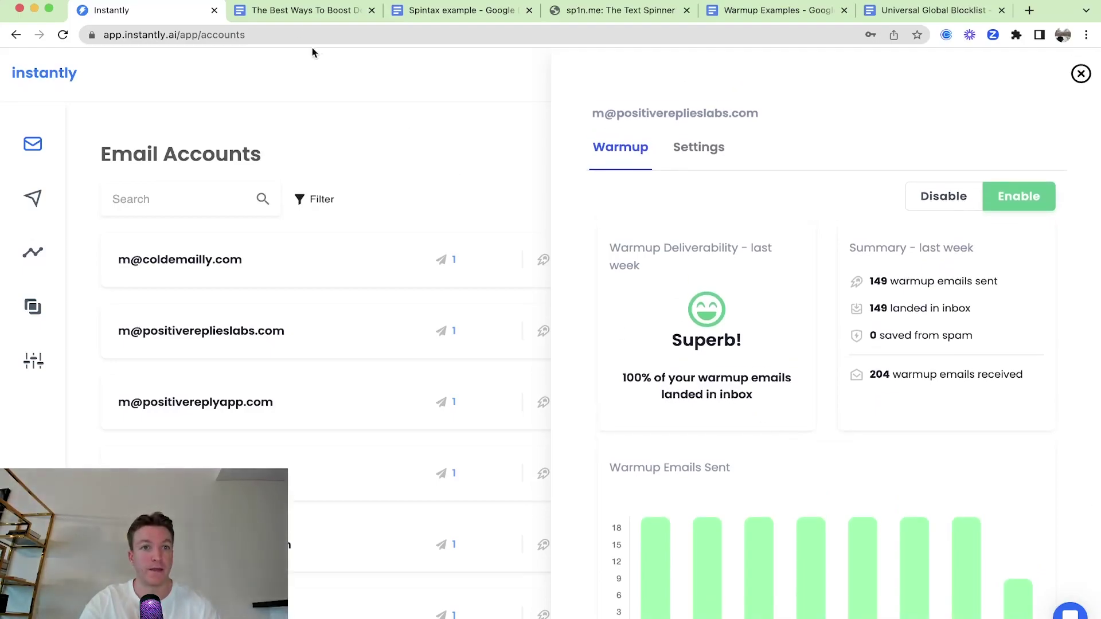
Bring the seven-point deliverability outline, Warmup through Dynamically Rotating Sending IPs, back into view.
left_click(301, 10)
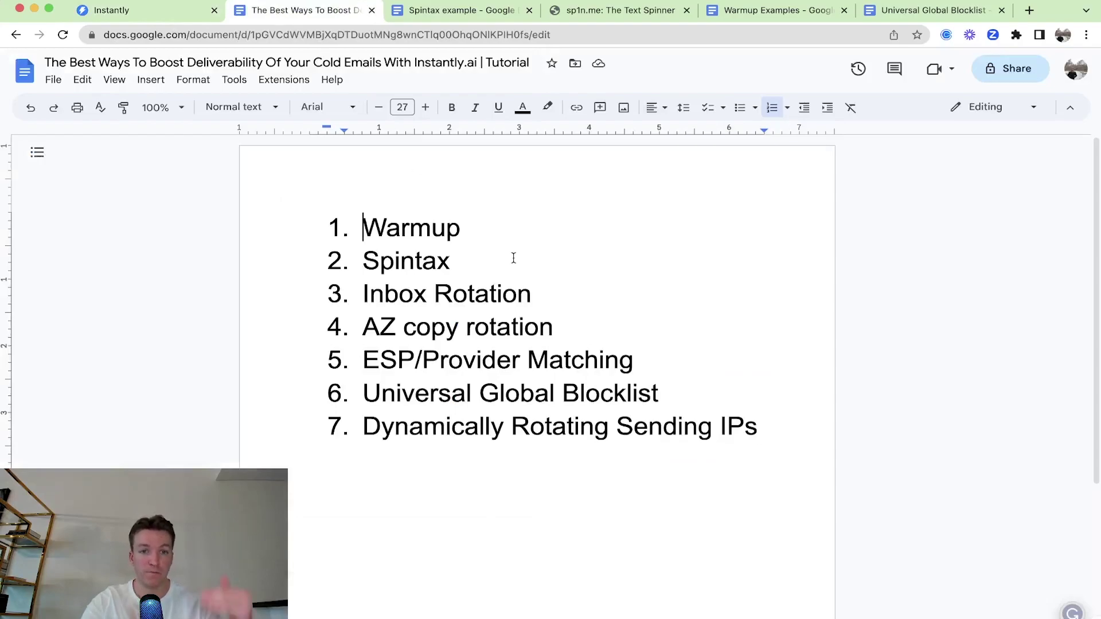